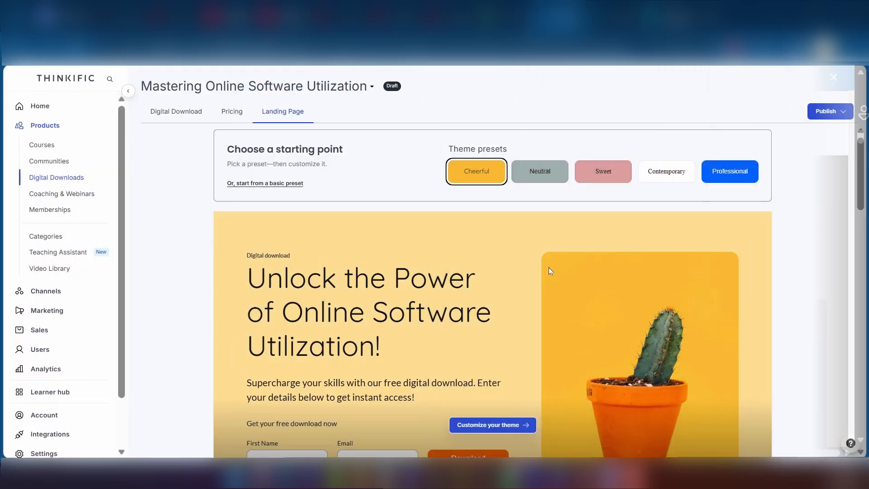
Examine the entries offered under the Products, Channels, Marketing, Sales and Analytics sections of the site administration
scroll(550, 267, down, 2)
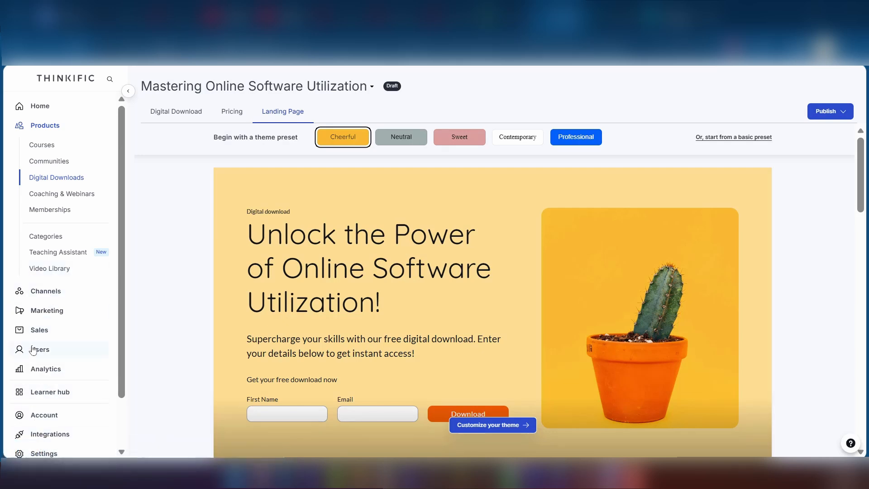
click(45, 126)
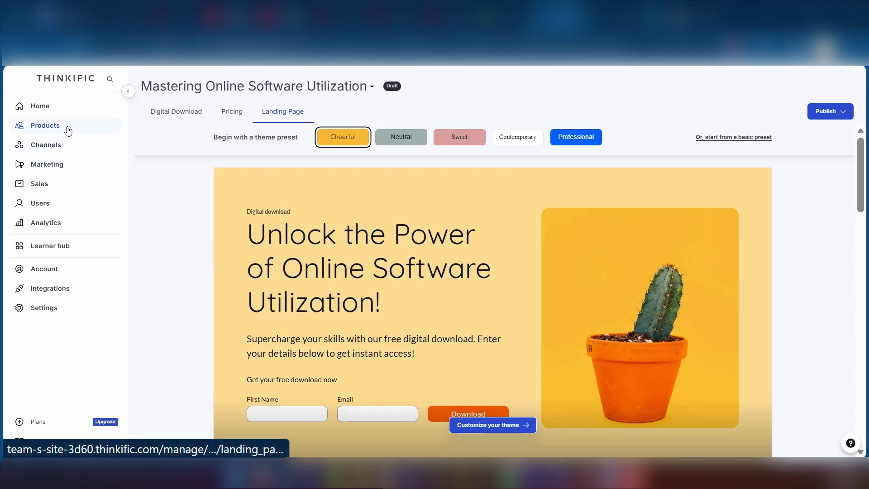
click(65, 128)
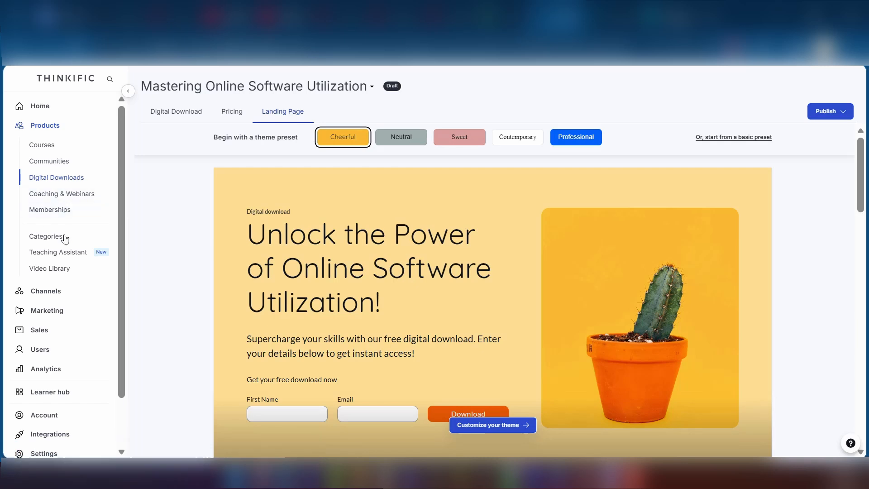
scroll(43, 262, down, 2)
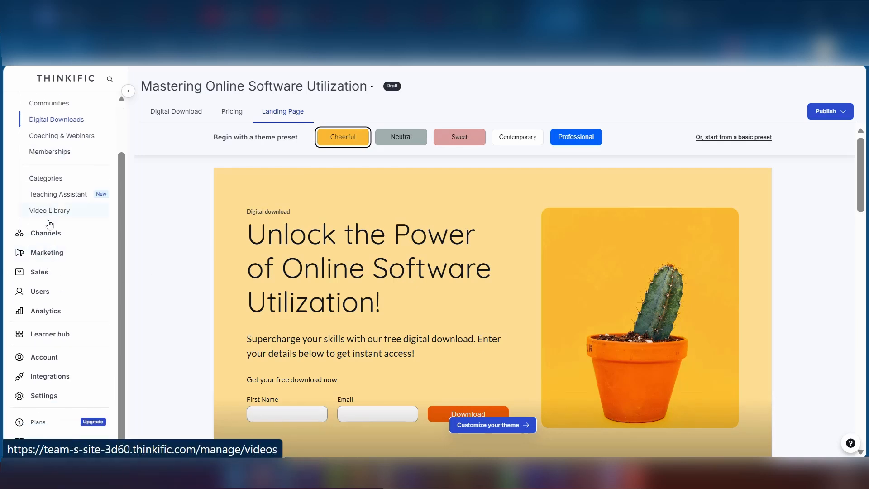
click(51, 233)
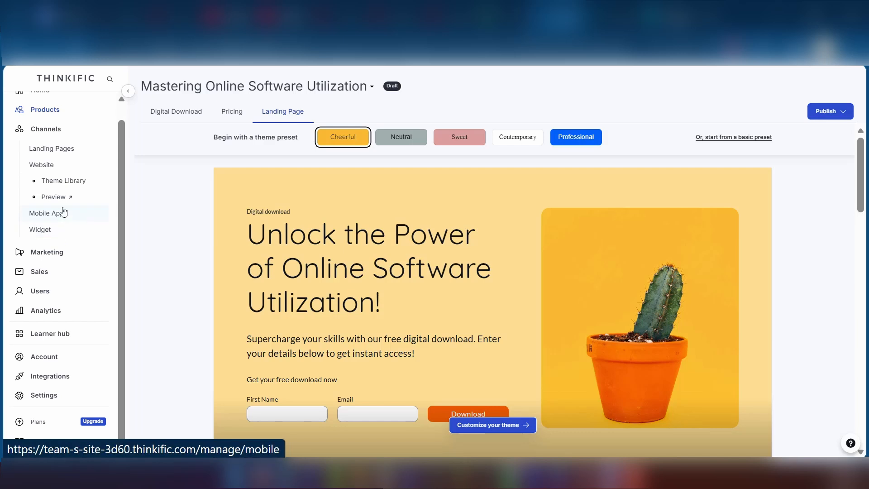
click(57, 258)
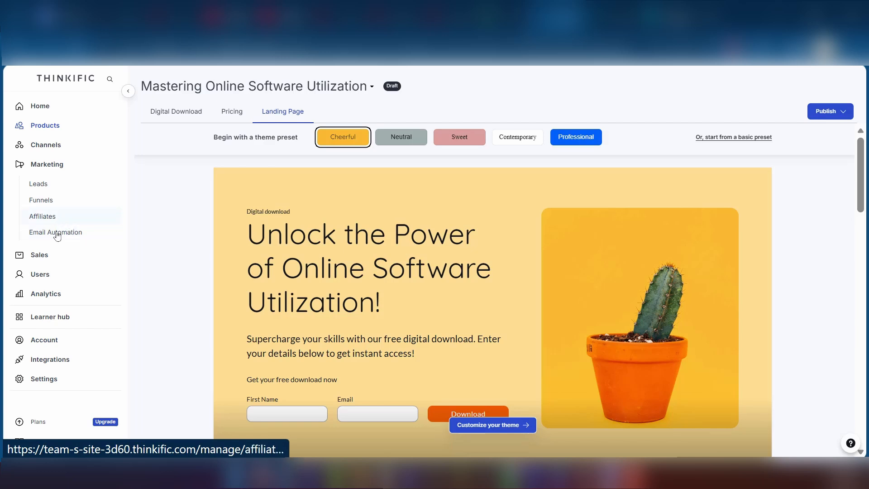
click(49, 259)
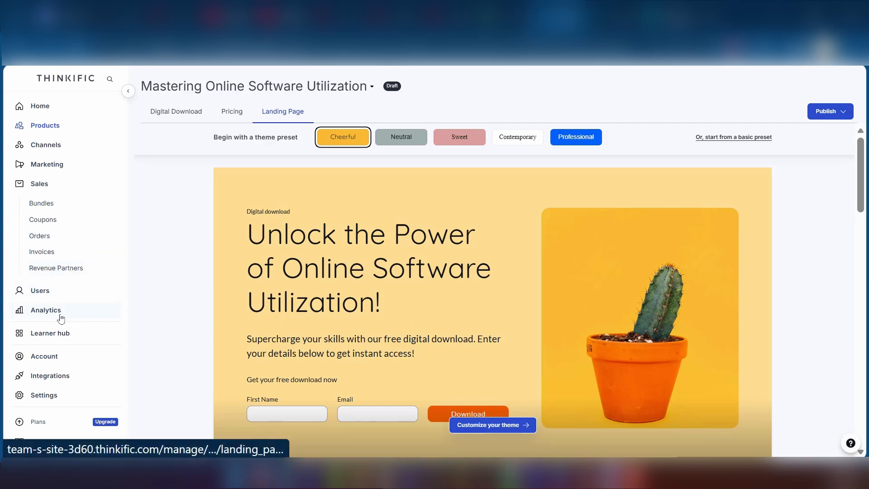
click(42, 313)
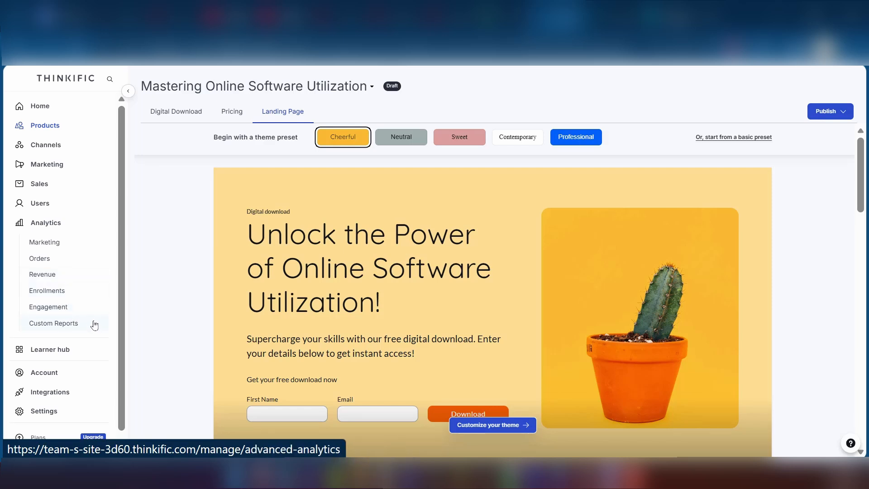
scroll(60, 330, down, 1)
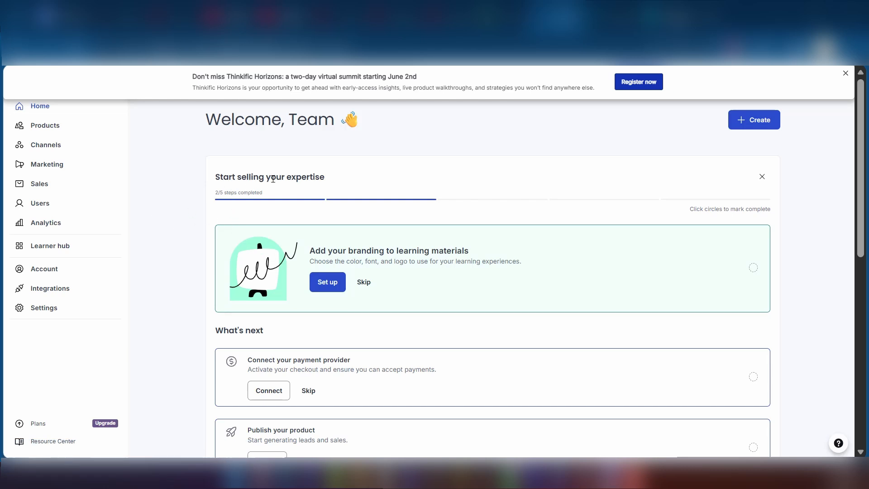
Create an AI-generated course described as a structured framework to systemize revenue, optimize personal capital, and build scalable digital assets that fuel predictable financial growth
scroll(248, 366, down, 3)
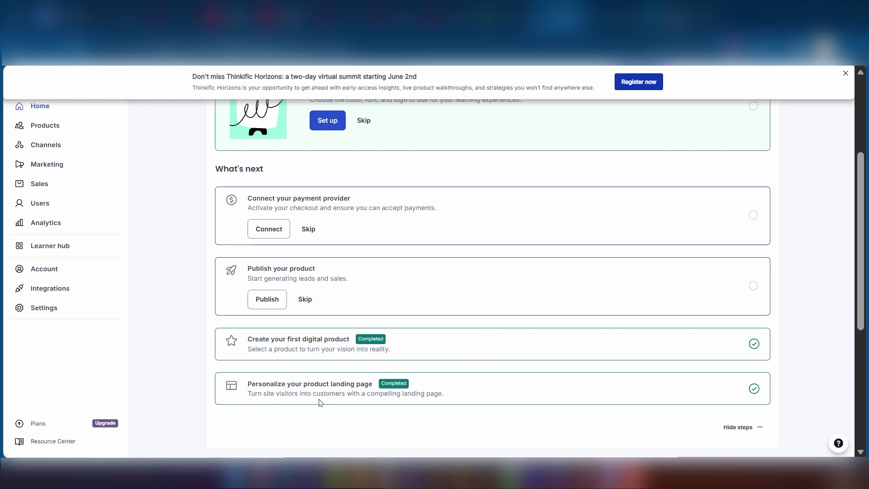
scroll(371, 402, up, 3)
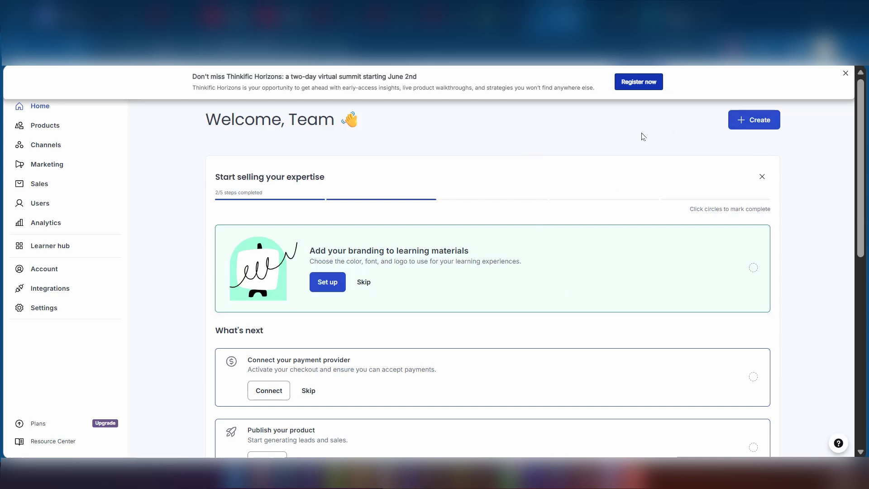
click(767, 123)
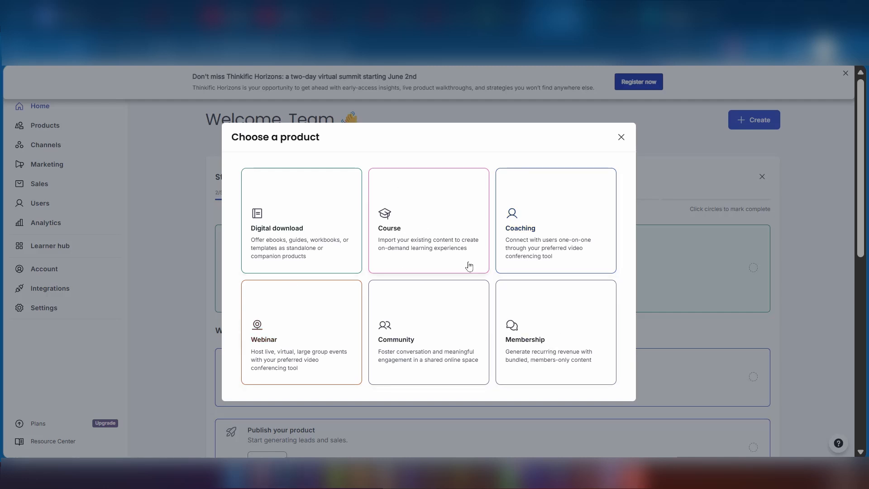
click(427, 208)
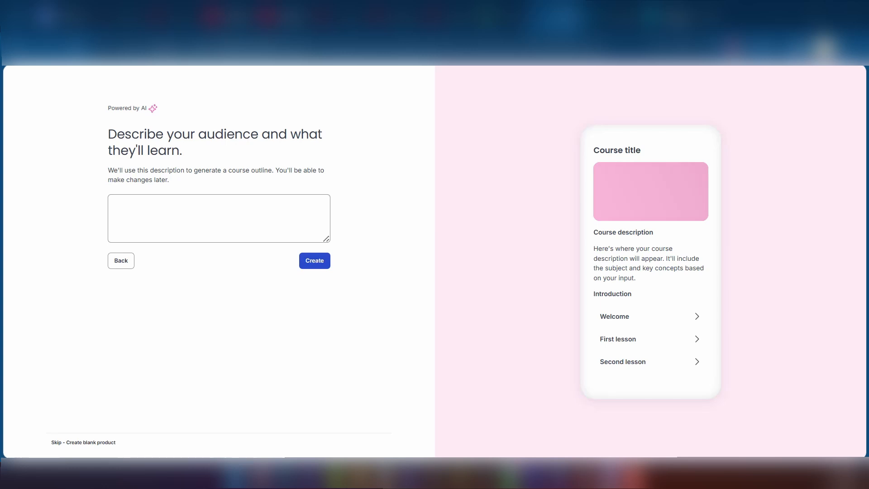
click(147, 204)
text(Stop trading time for unstable income. Master a structured framework to systemize your revenue, optimize personal capital, and build scalable digital assets that fuel predictable financial growth.)
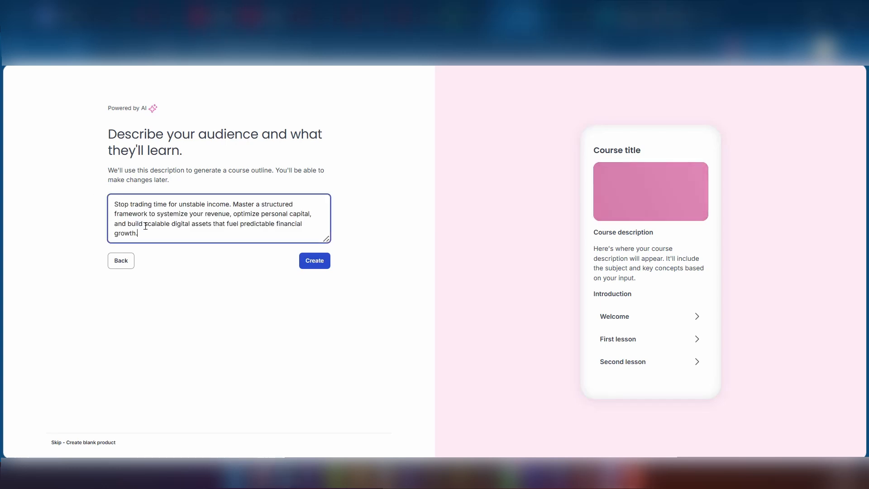
click(316, 263)
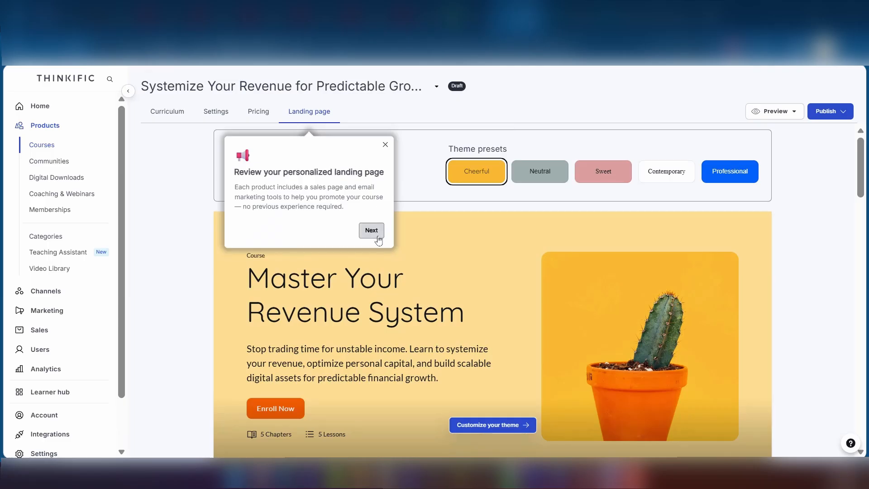
Dismiss the landing page tour and review the sections of the generated course landing page
click(385, 146)
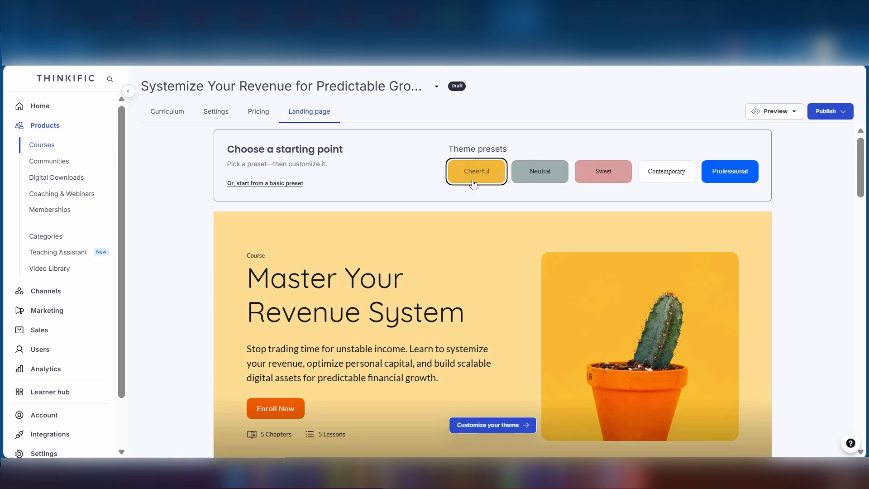
scroll(528, 268, down, 10)
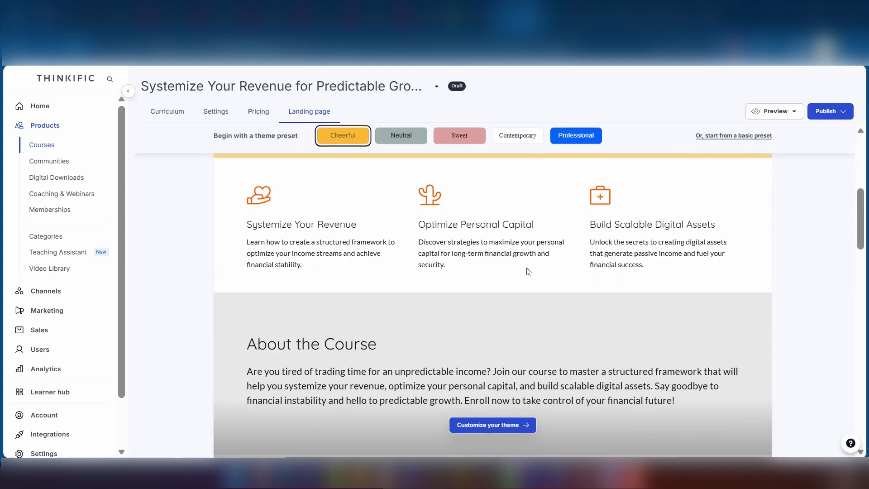
scroll(517, 229, up, 10)
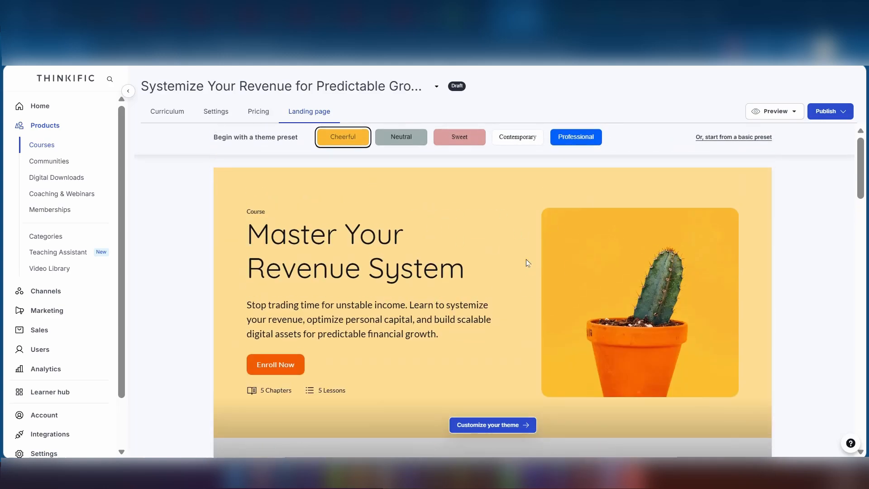
scroll(527, 262, down, 8)
scroll(520, 253, up, 8)
Preview the Neutral, Sweet and Contemporary theme presets on the course landing page, and settle on the Professional preset
click(403, 136)
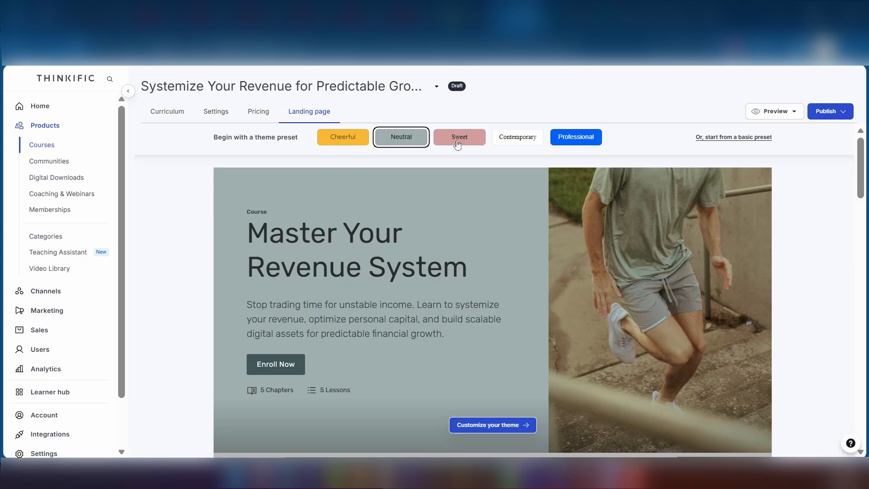
click(458, 138)
click(526, 139)
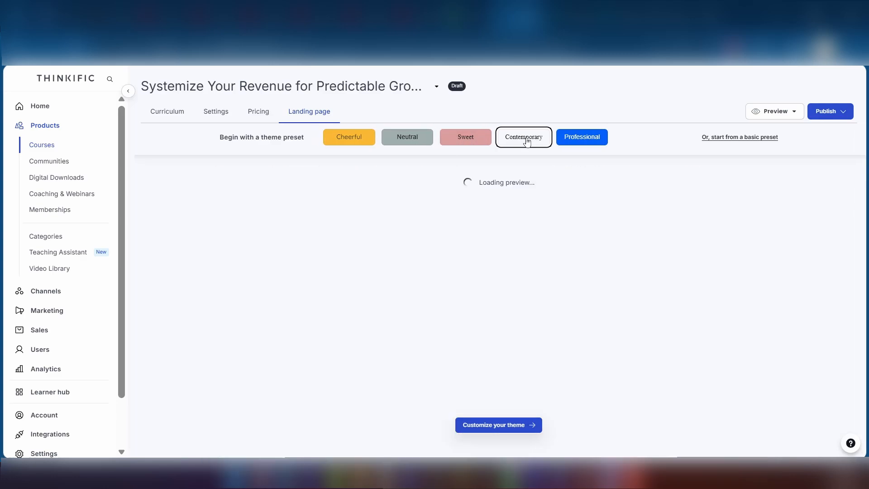
click(582, 138)
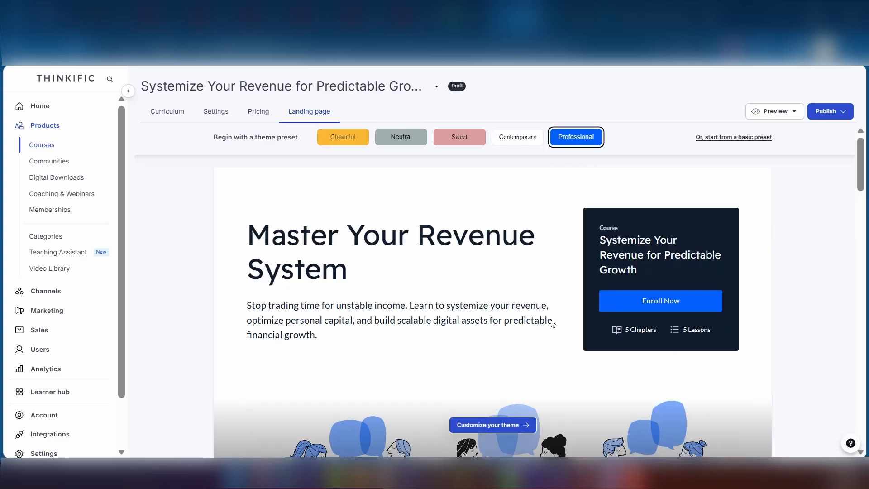
scroll(552, 322, down, 3)
scroll(551, 323, up, 3)
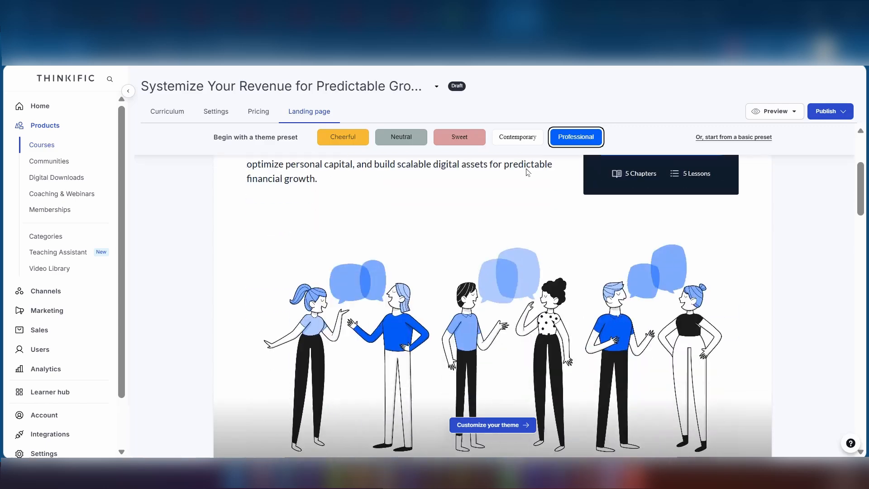
scroll(530, 184, down, 3)
scroll(525, 188, up, 3)
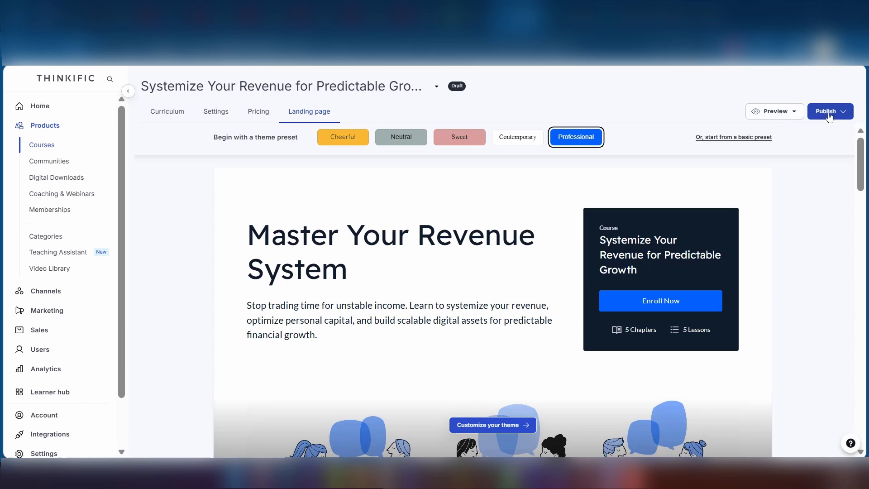
Check the course's publishing options, and open its curriculum to inspect the form for adding a chapter
click(848, 113)
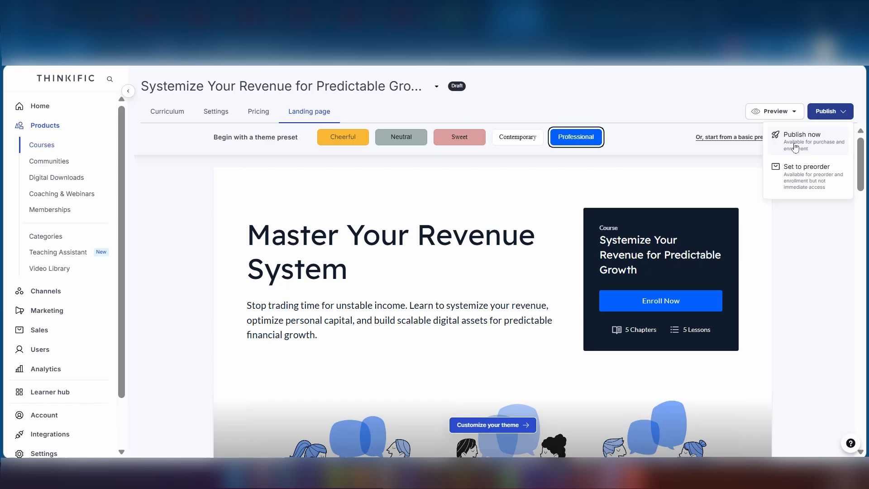
click(694, 91)
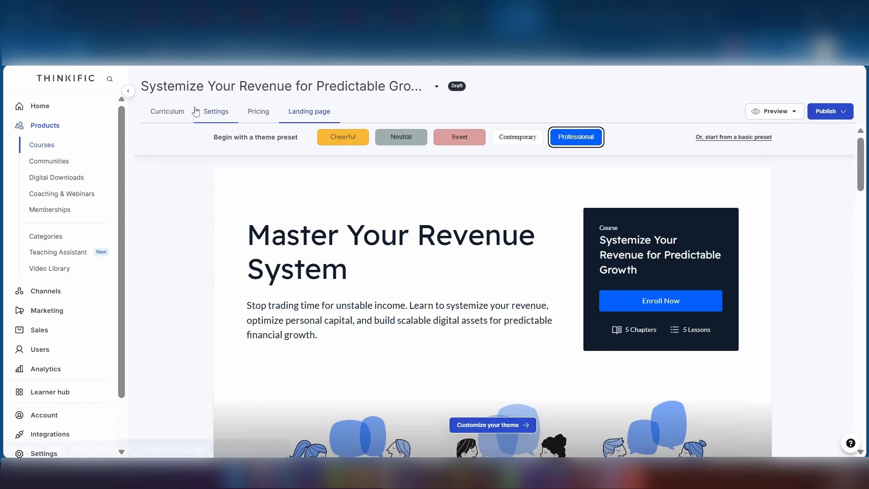
click(165, 114)
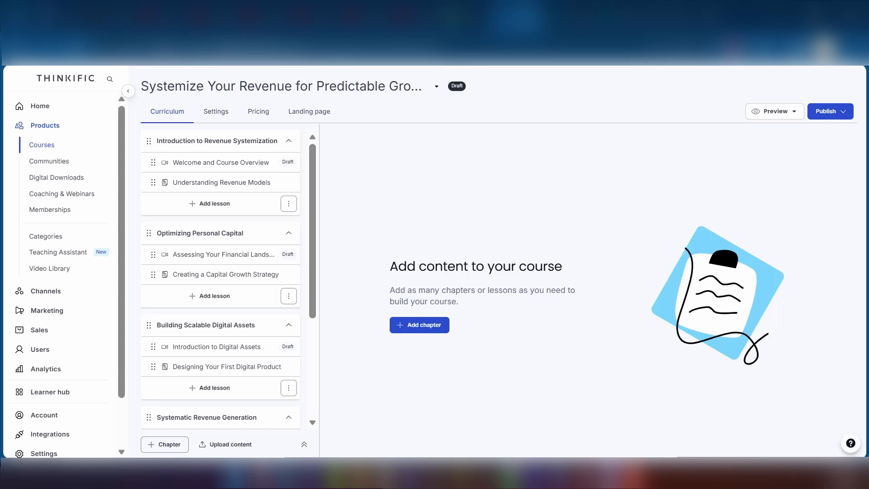
click(399, 326)
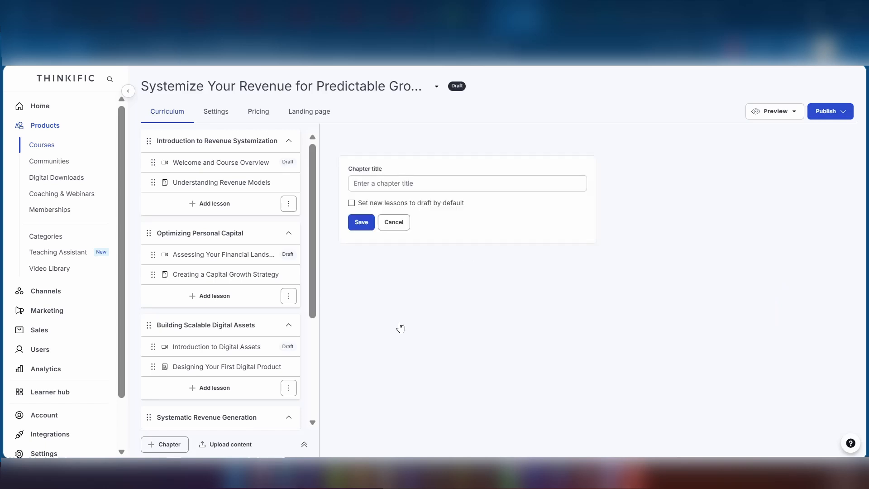
click(394, 222)
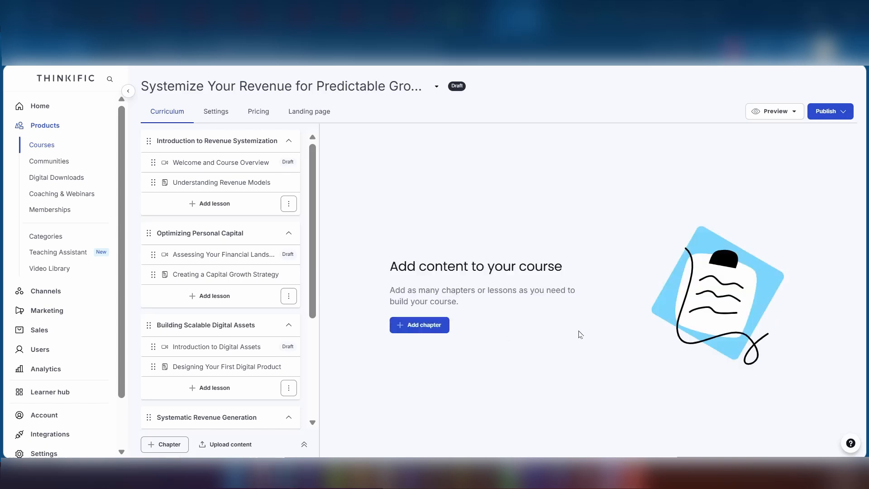
Open the Introduction to Revenue Systemization chapter and review the chapters and lessons of the course outline
click(210, 145)
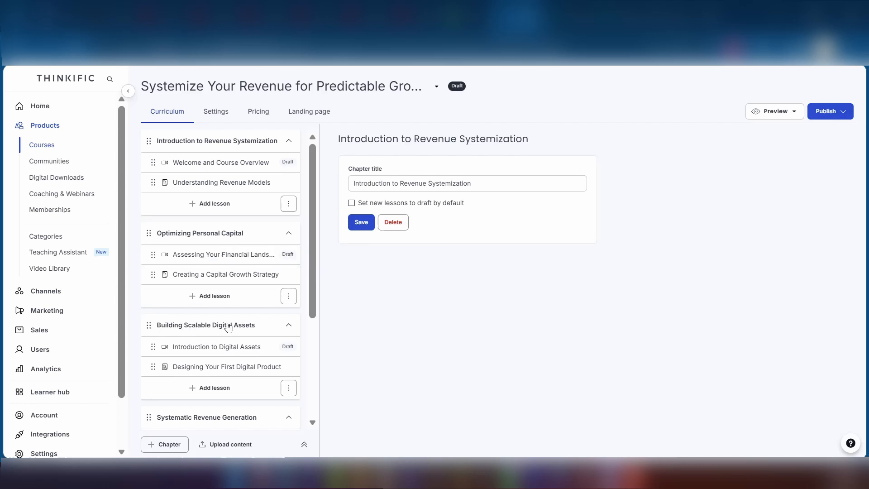
scroll(271, 305, down, 4)
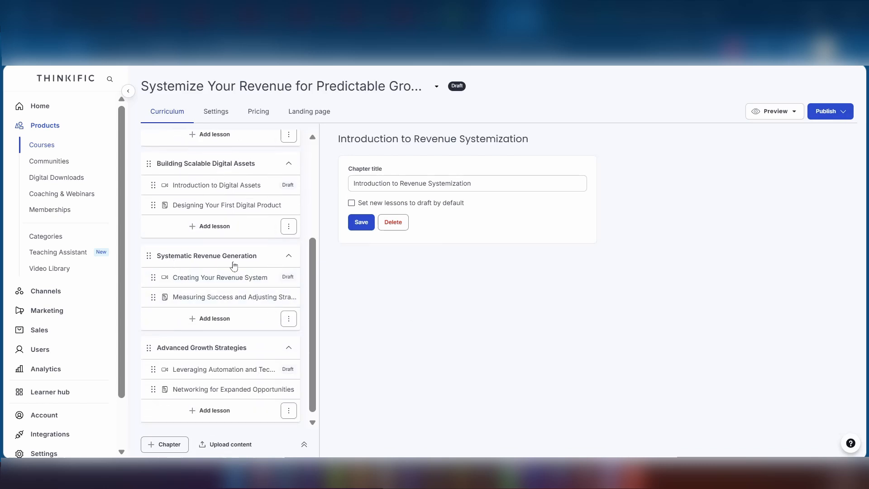
scroll(254, 251, down, 1)
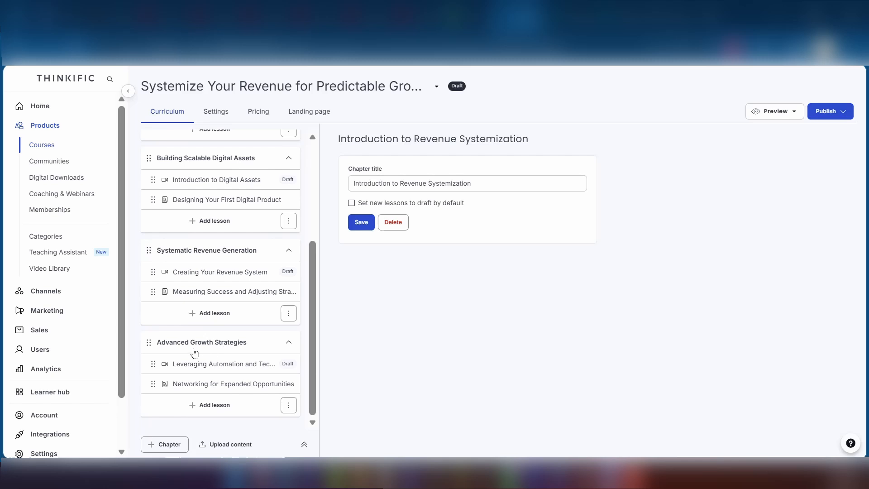
scroll(247, 337, up, 4)
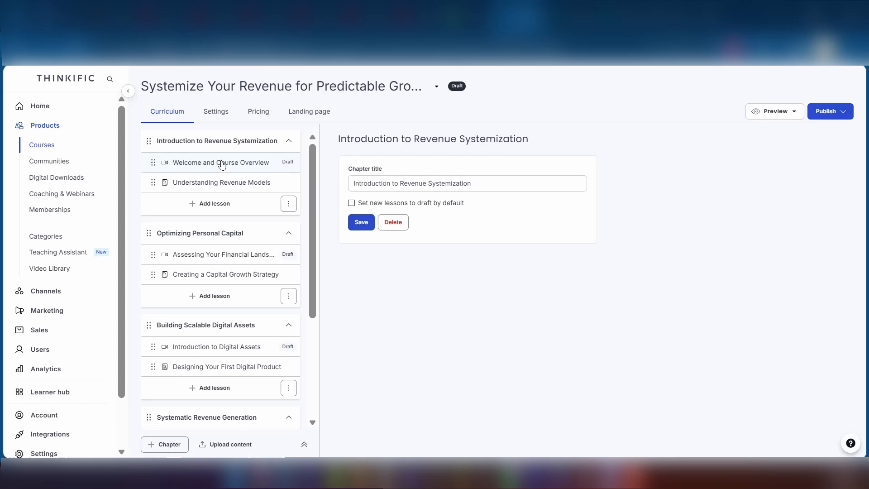
Open the Welcome and Course Overview lesson and check which library videos are available for it
click(200, 164)
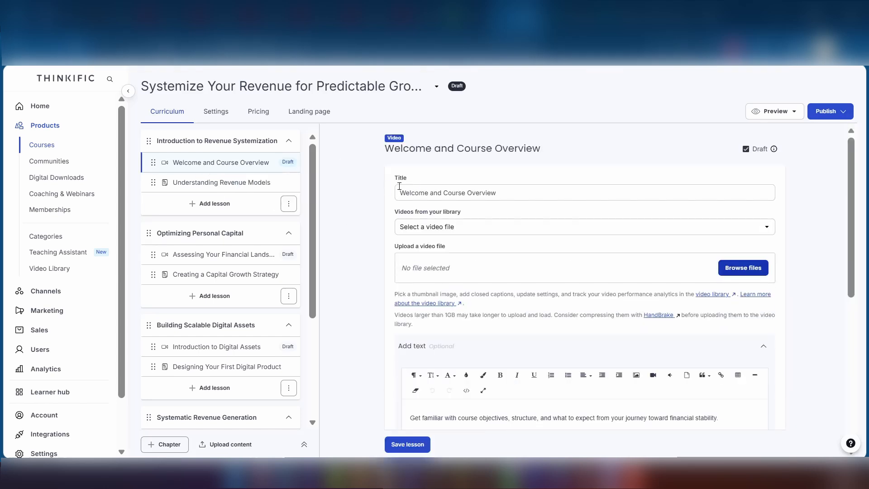
click(442, 231)
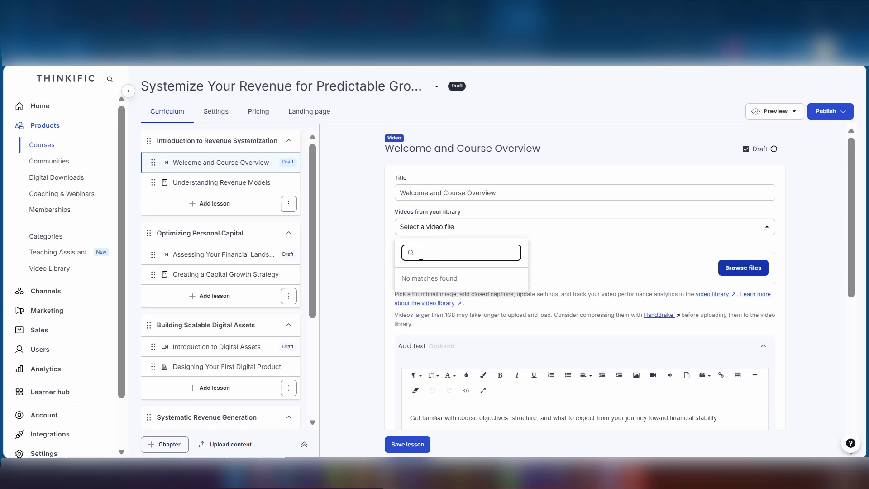
click(358, 261)
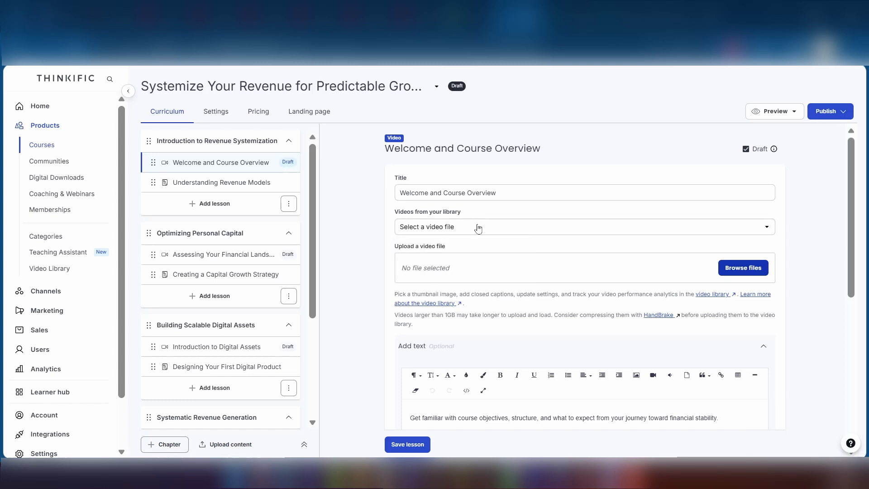
Check the library videos and the upload sources offered for the Welcome and Course Overview lesson's video
click(461, 233)
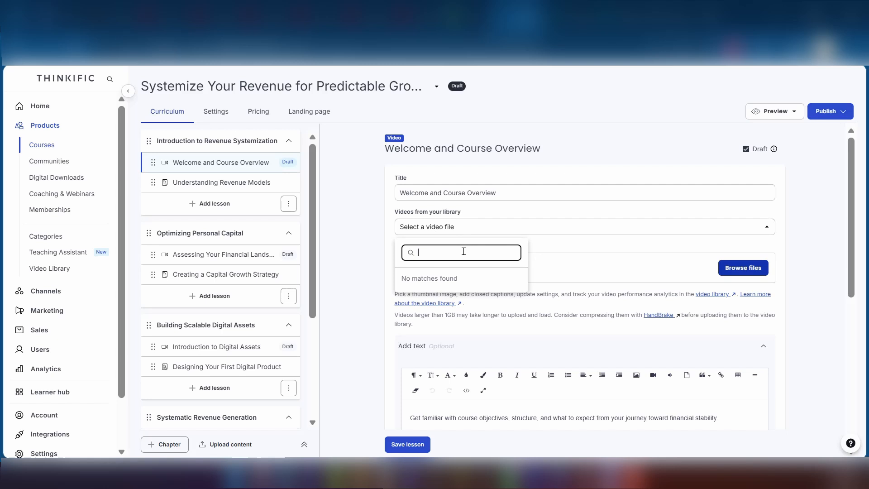
click(359, 232)
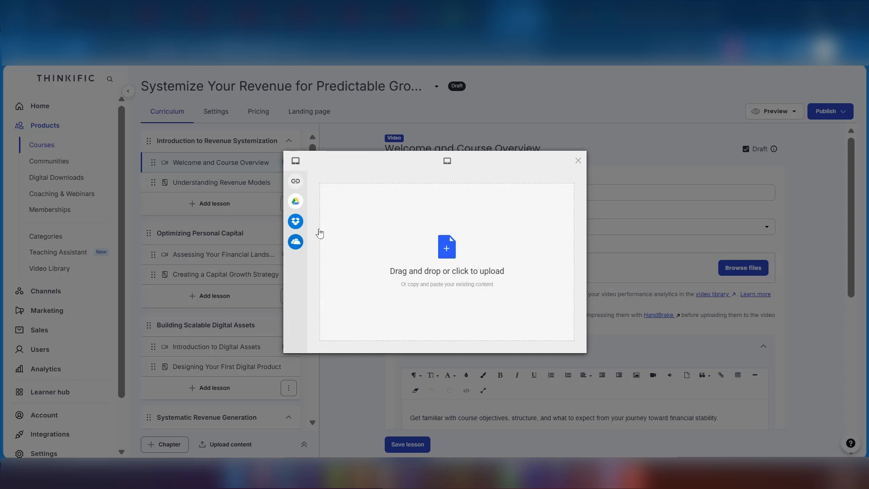
mouse_move(308, 201)
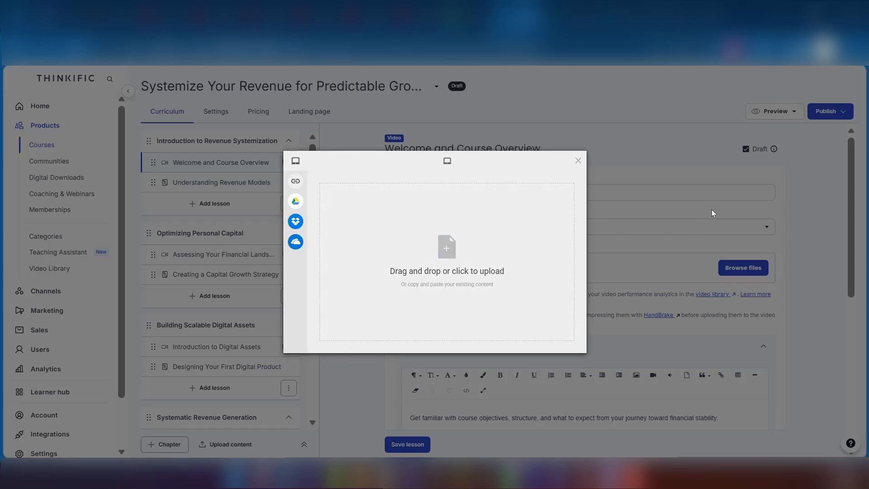
click(807, 210)
Review the text and options of the Welcome and Course Overview lesson, and those of the Understanding Revenue Models lesson
scroll(476, 314, down, 3)
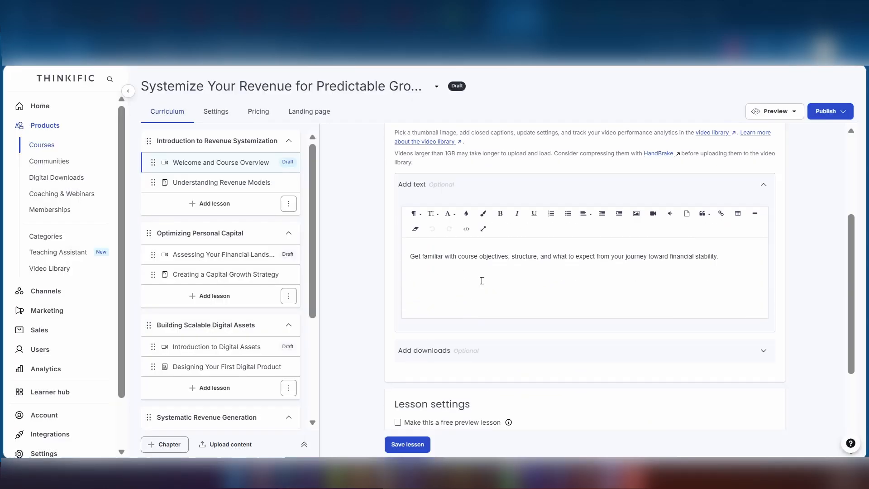
scroll(466, 272, up, 1)
scroll(456, 258, up, 1)
scroll(525, 335, down, 3)
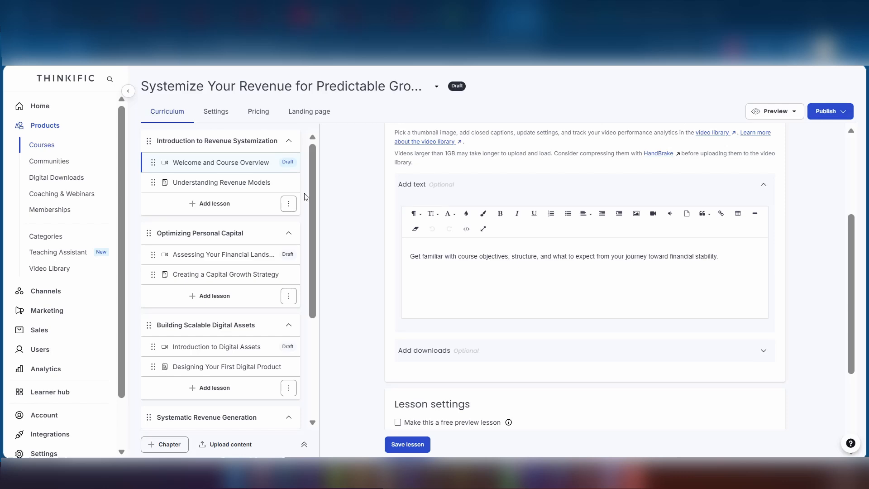
scroll(227, 208, down, 3)
scroll(219, 201, up, 3)
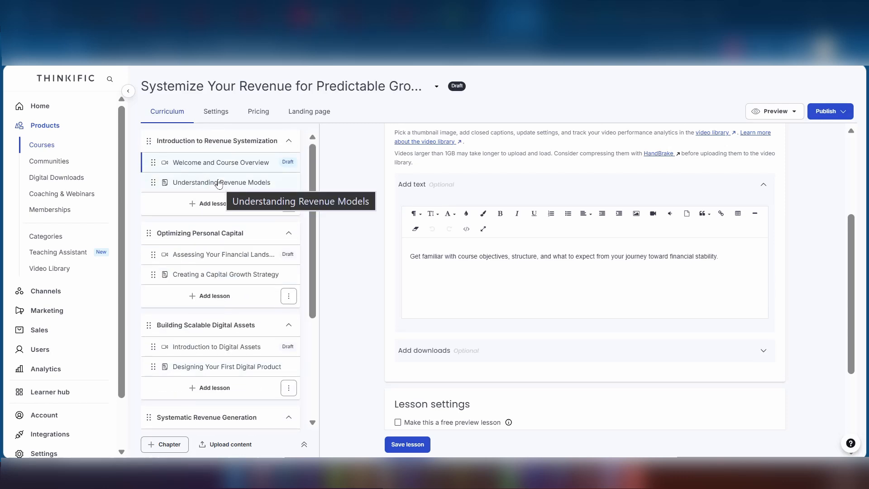
click(218, 183)
scroll(399, 425, down, 5)
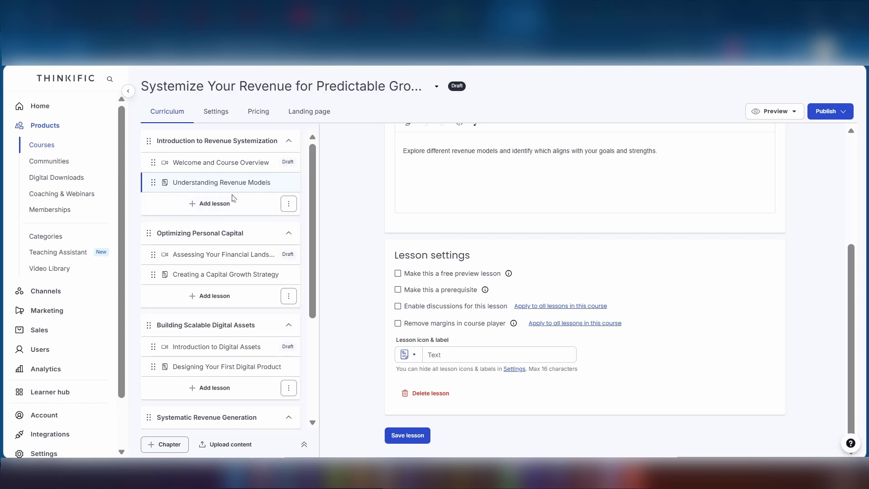
Open a new video lesson form in the Introduction to Revenue Systemization chapter and examine its fields and settings
click(215, 204)
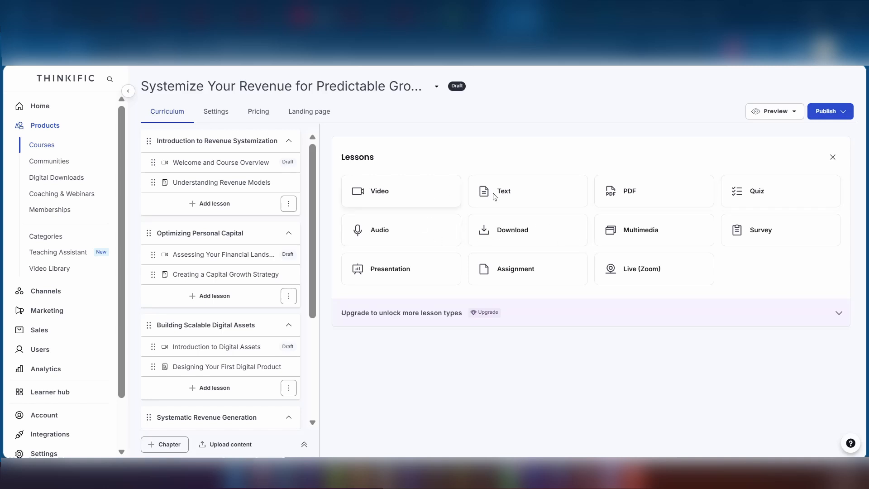
click(385, 193)
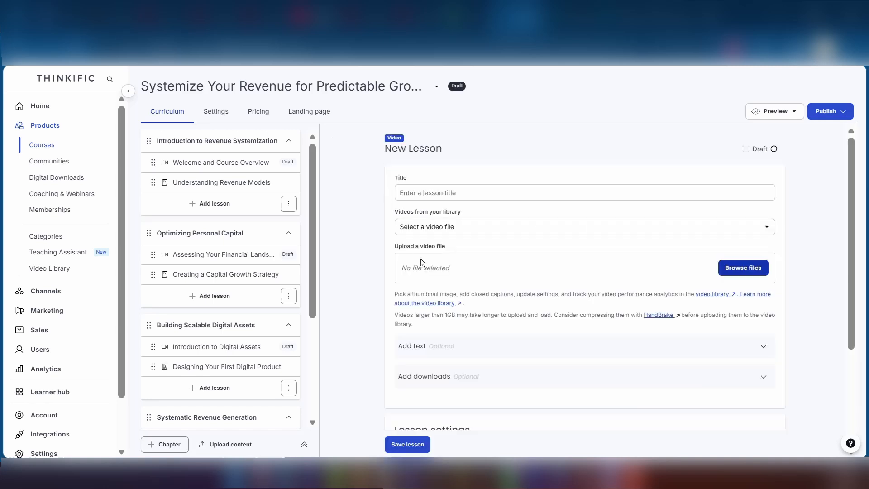
scroll(452, 285, down, 4)
scroll(415, 211, up, 4)
Open a new text lesson form in the same chapter and inspect its content editor, lesson settings, and icon and label choices
click(197, 204)
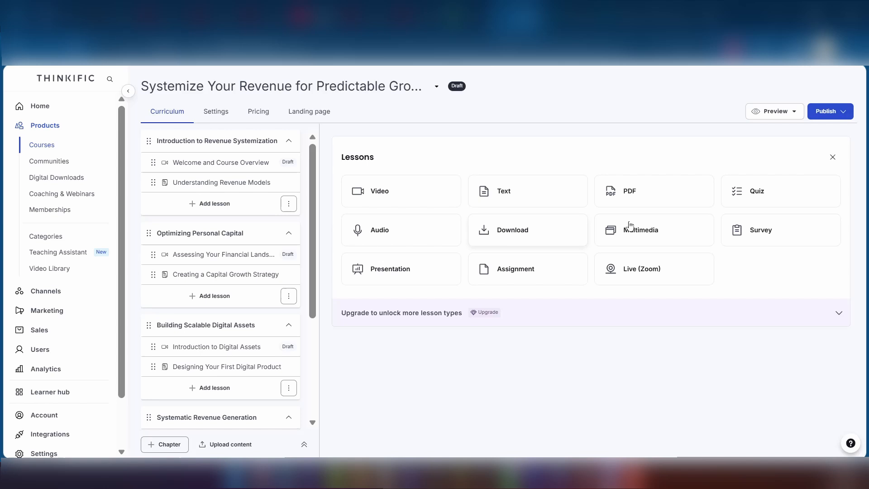
click(537, 192)
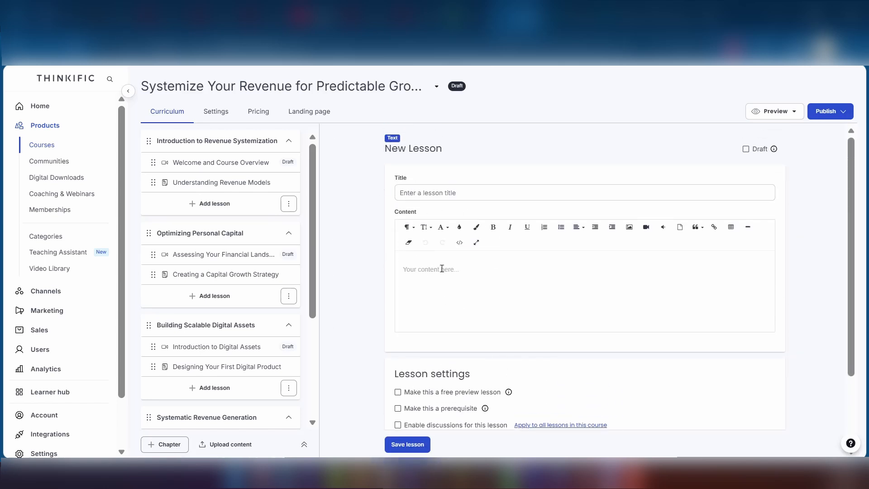
scroll(442, 269, down, 2)
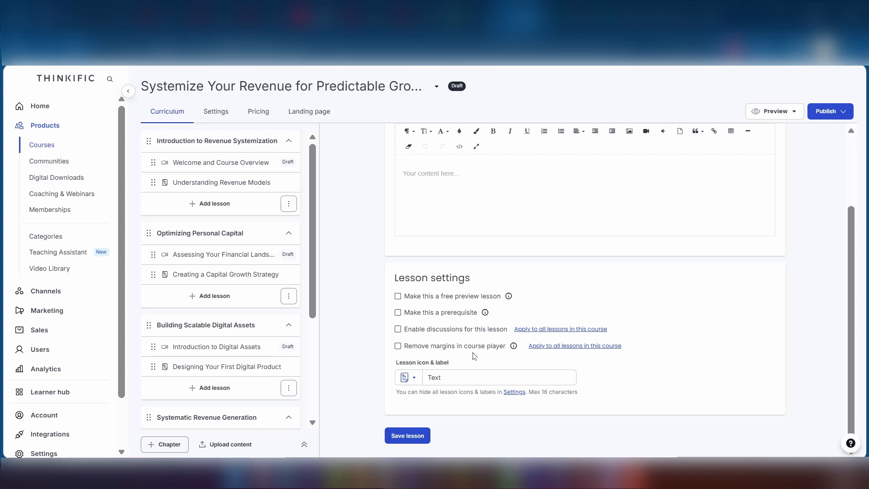
click(411, 378)
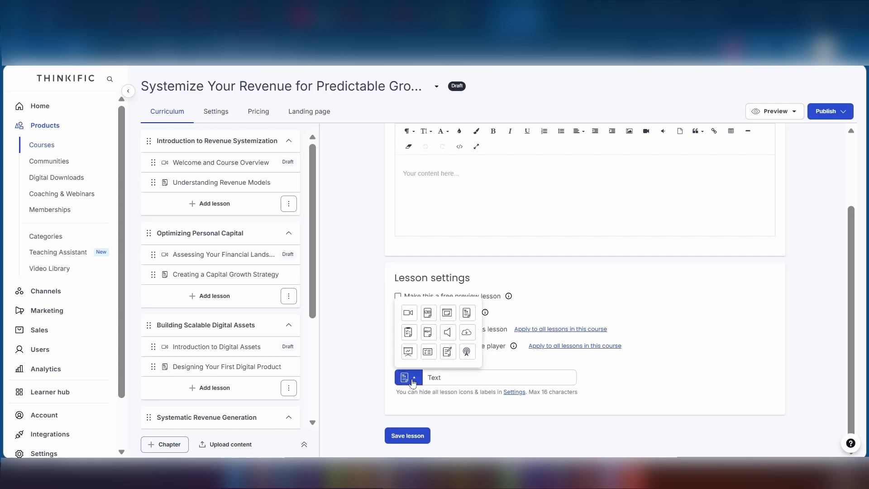
click(458, 377)
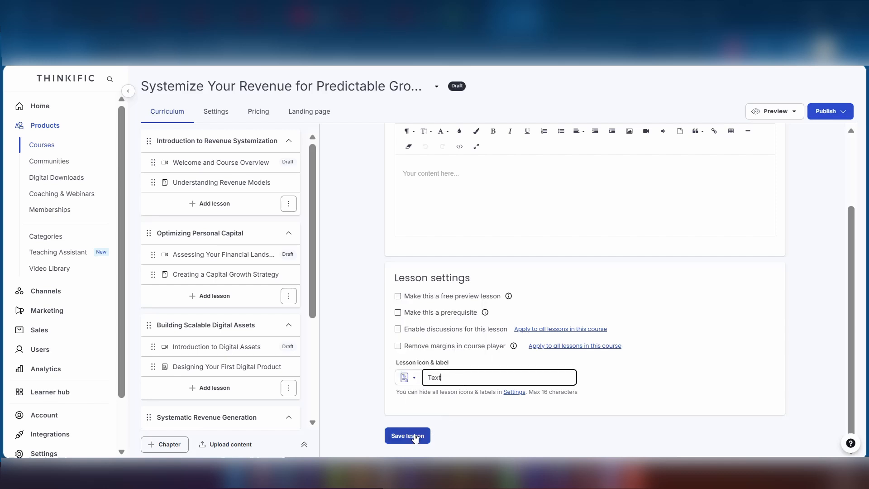
click(471, 341)
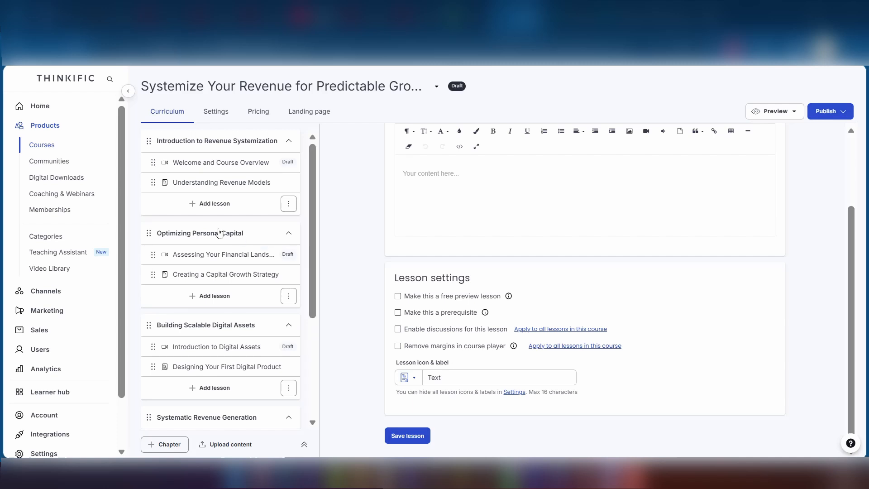
Start a new quiz lesson in the Introduction to Revenue Systemization chapter and look over its settings
click(201, 209)
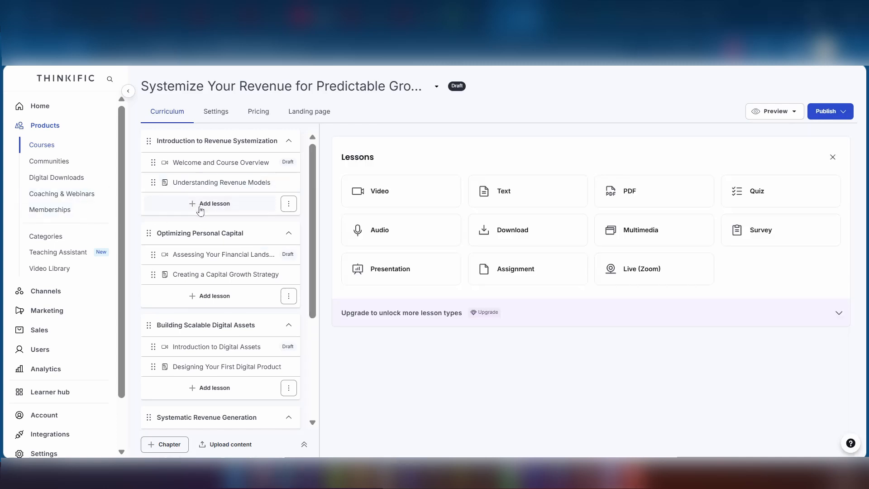
click(759, 192)
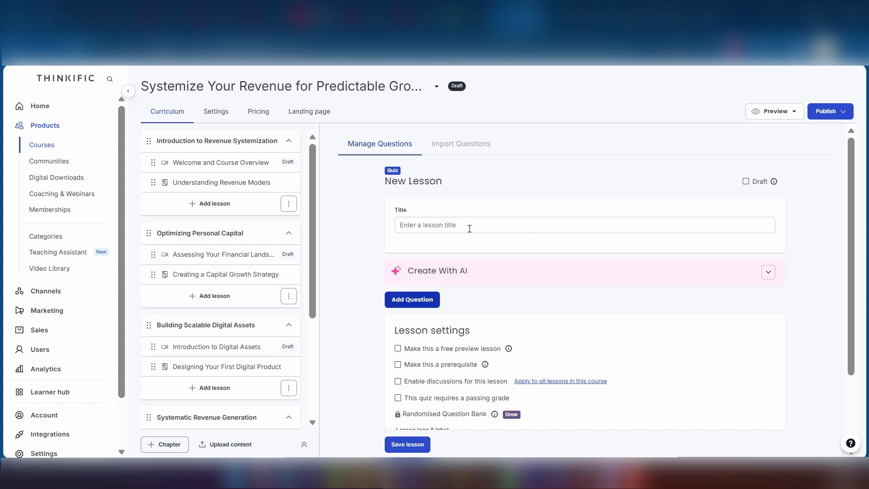
click(435, 228)
scroll(515, 310, down, 2)
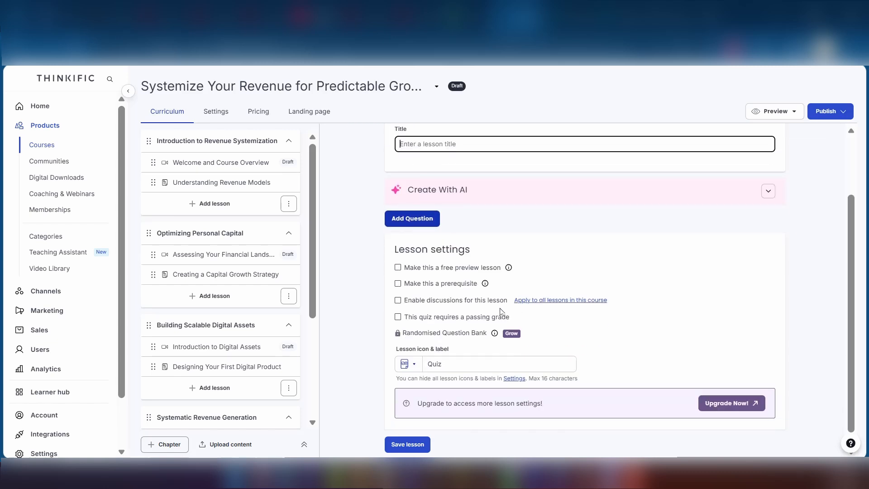
Generate 3 multiple-choice questions with AI, review them with their answers, and accept them into the quiz
click(771, 194)
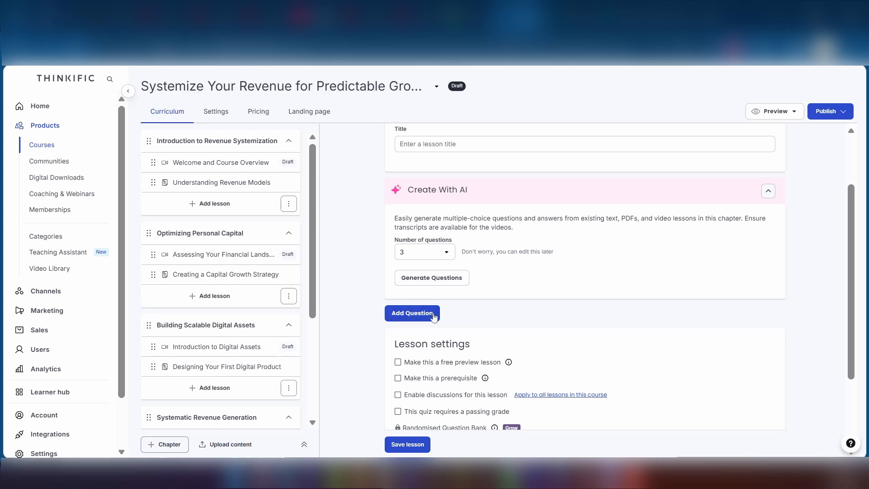
click(421, 280)
scroll(581, 275, down, 2)
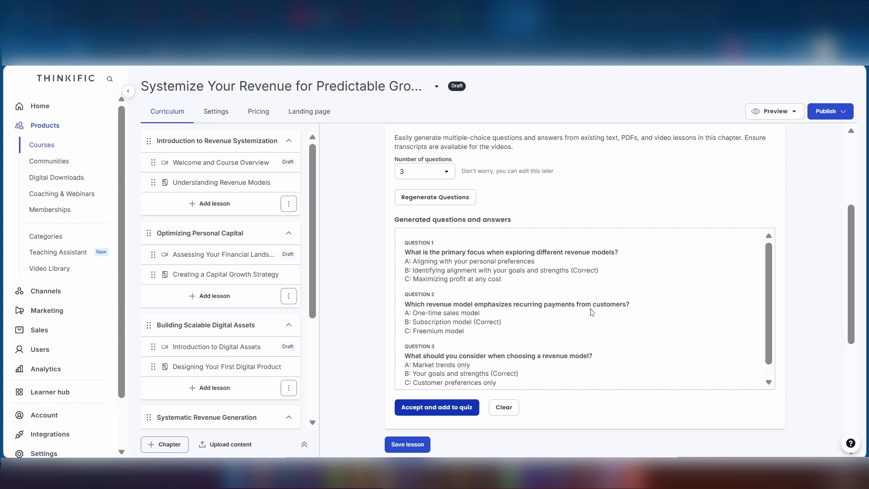
scroll(591, 312, down, 1)
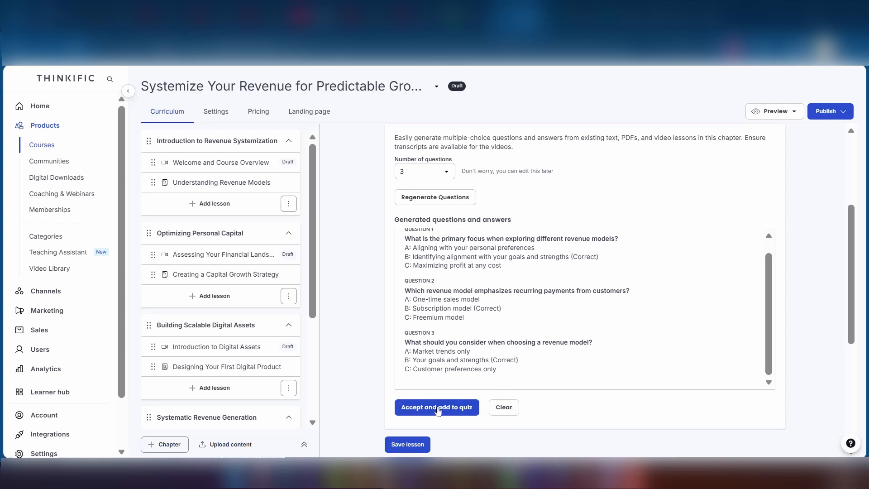
click(469, 410)
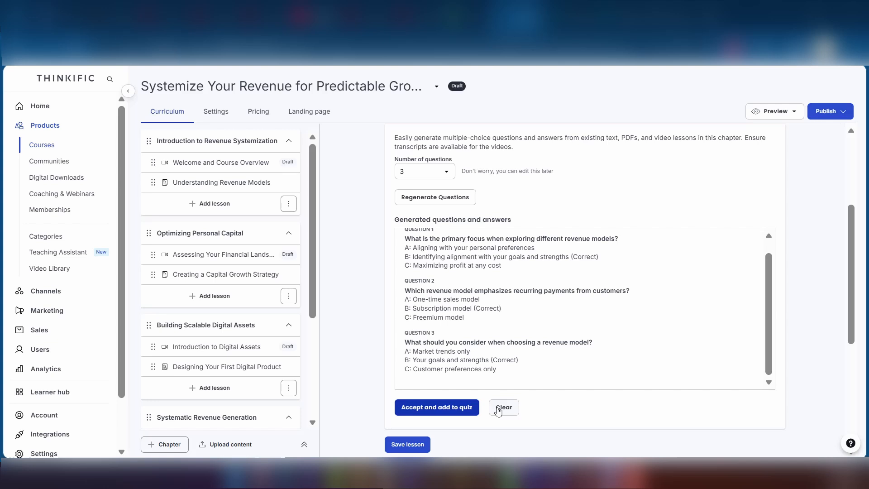
click(434, 406)
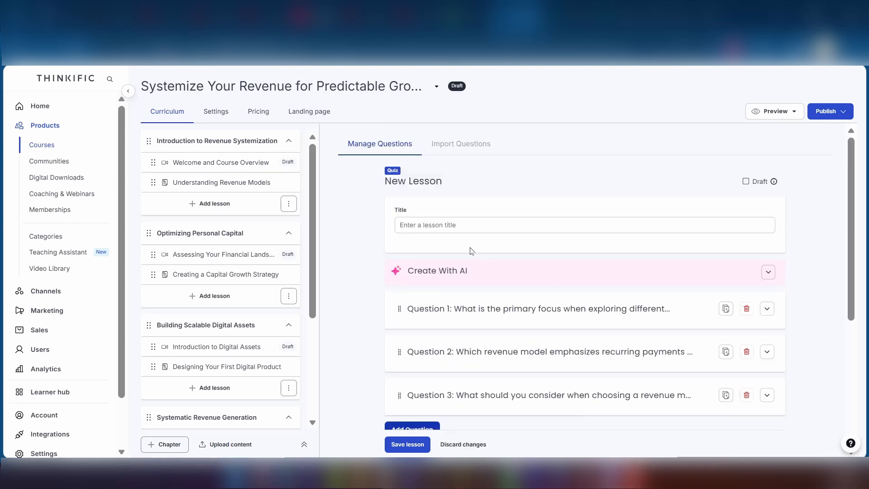
Title the quiz lesson "QUIZ TIME!!" and save it
click(456, 222)
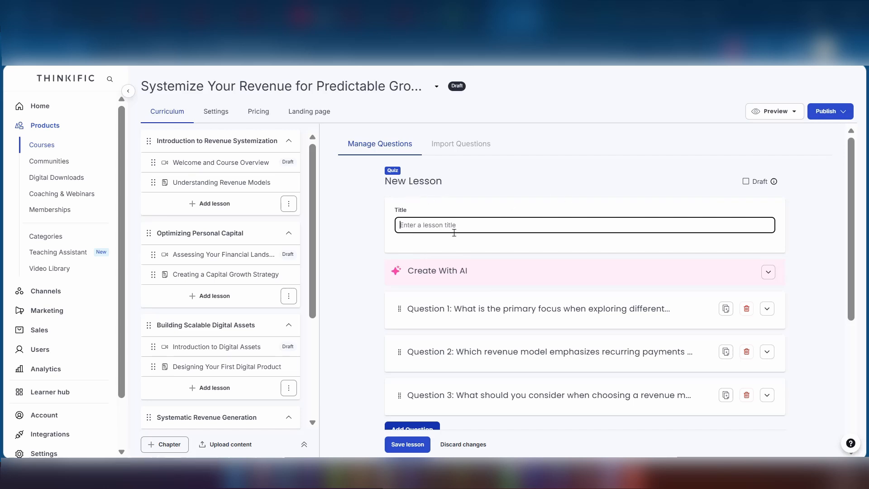
text(QUIZ TIME!!)
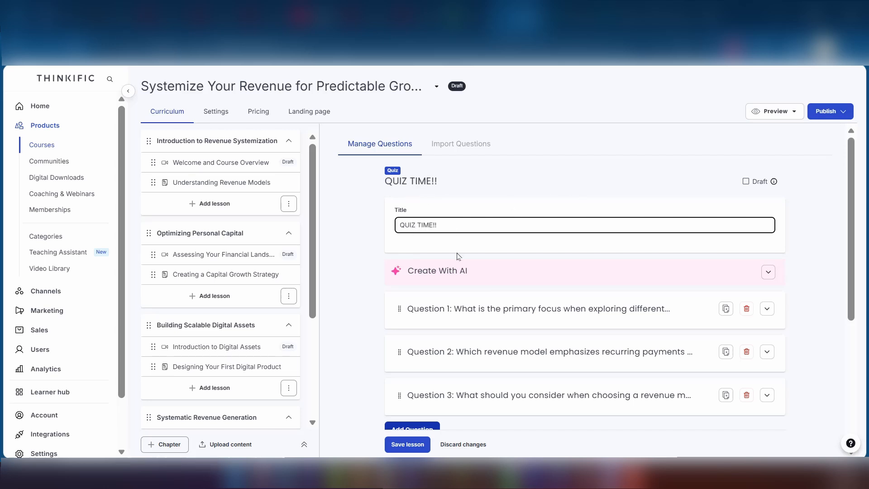
scroll(455, 387, down, 5)
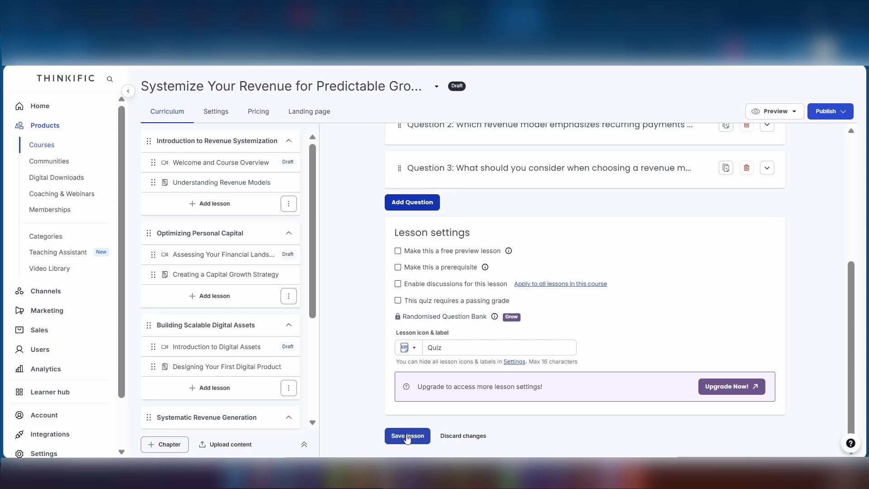
click(408, 436)
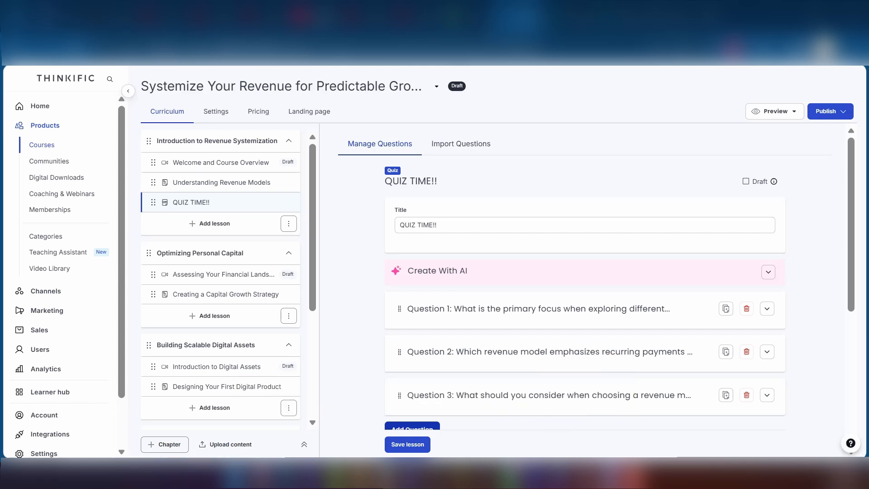
Open the course settings and review the basic settings, drip schedule, and image and description sections
click(210, 115)
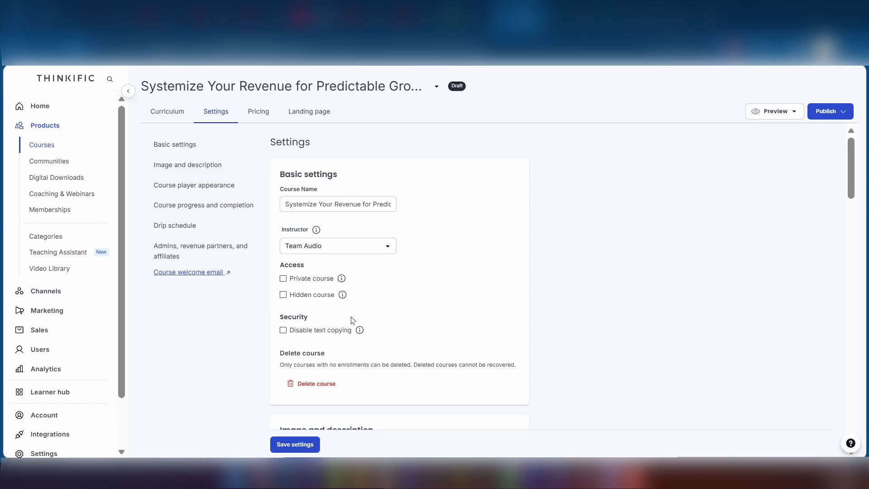
click(169, 230)
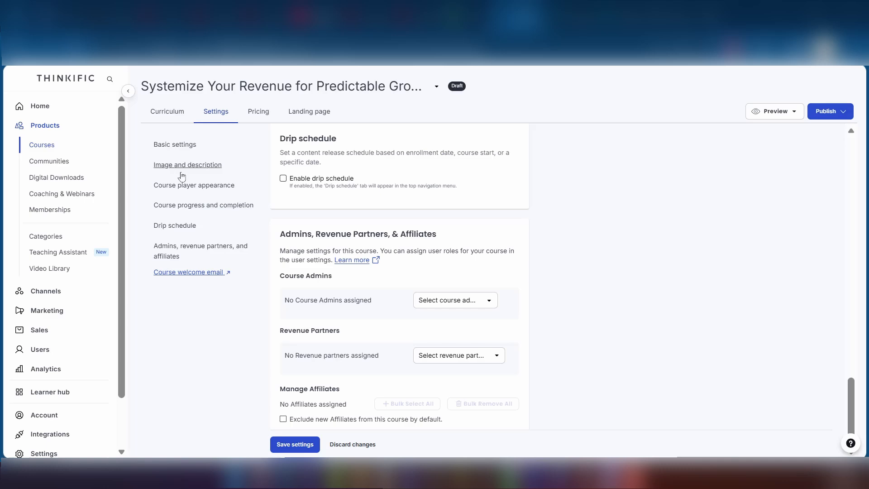
click(203, 169)
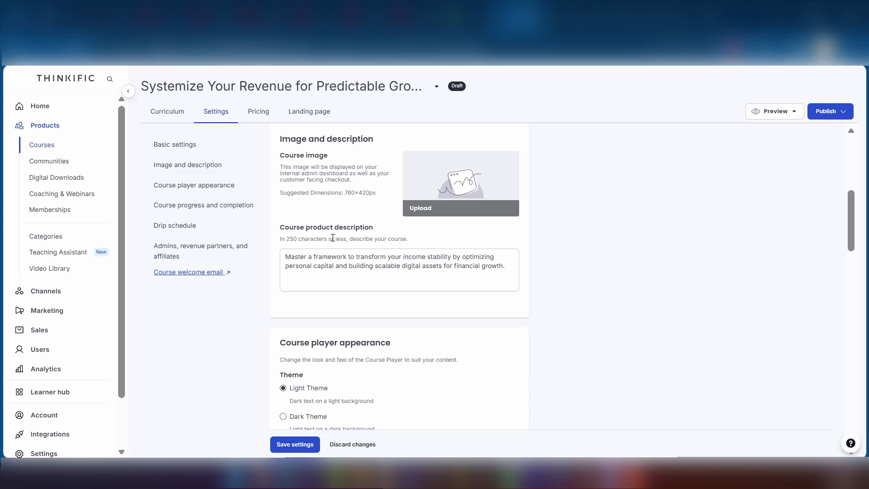
Set the course player appearance to Dark Theme and check its colour and font options
scroll(331, 287, down, 4)
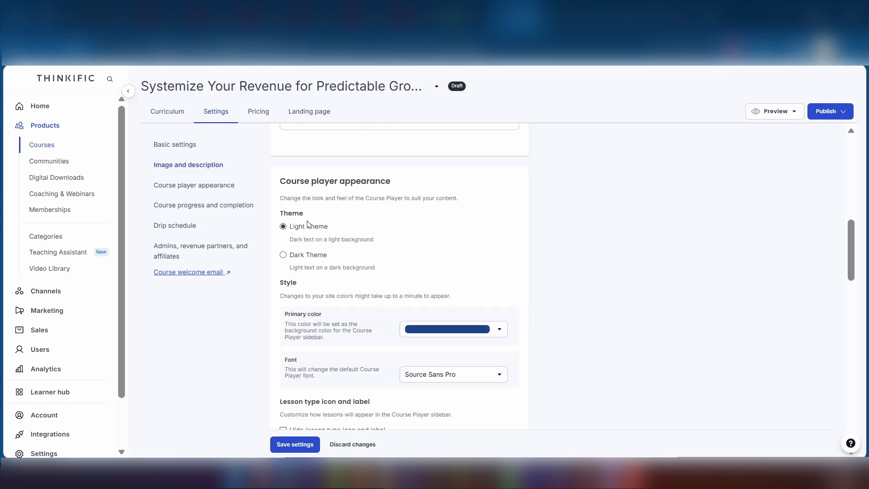
click(283, 255)
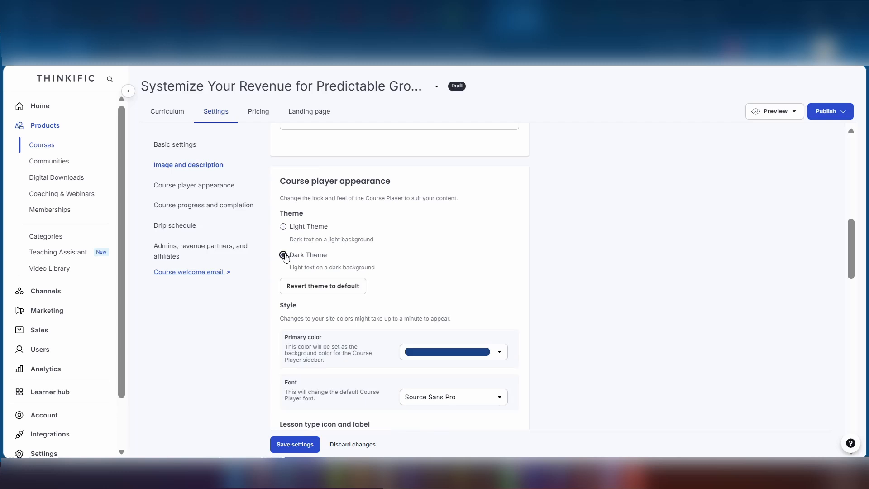
scroll(322, 298, down, 2)
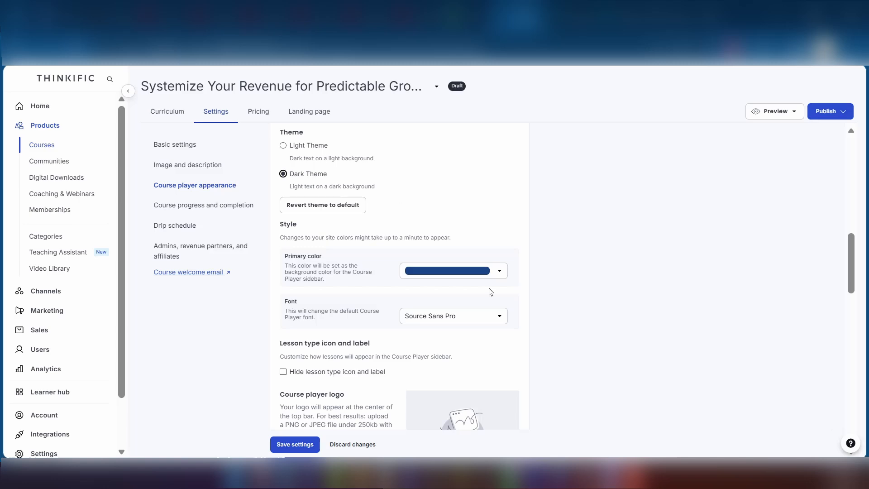
Review the remaining course settings, from progress and completion to drip schedule, admins, revenue partners and affiliates
scroll(406, 284, down, 4)
scroll(406, 284, down, 10)
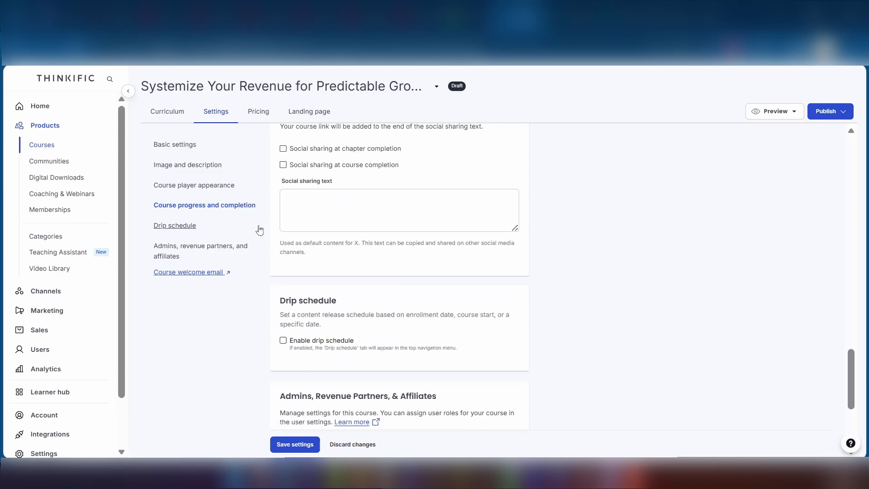
scroll(252, 374, down, 4)
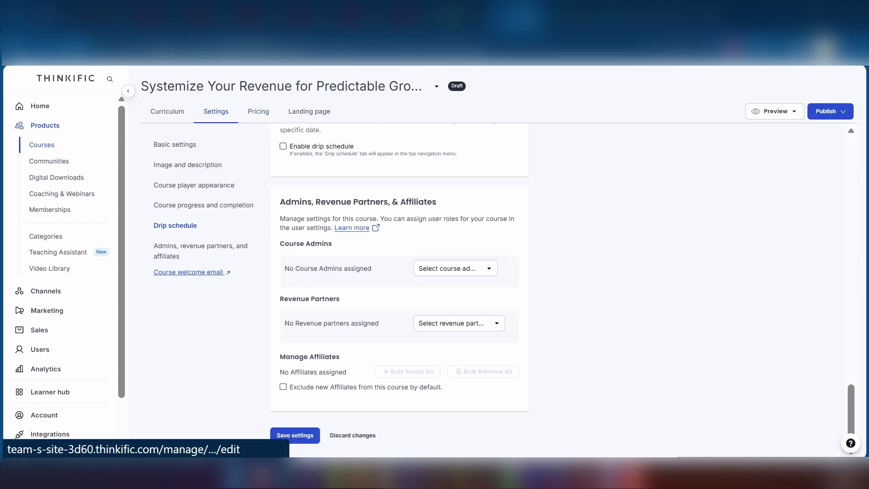
Save the course settings and open the course's pricing options
click(292, 436)
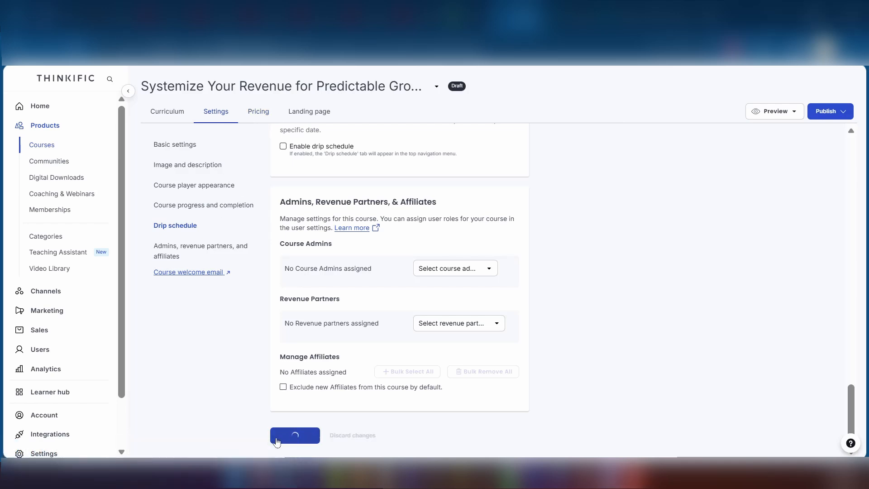
click(257, 112)
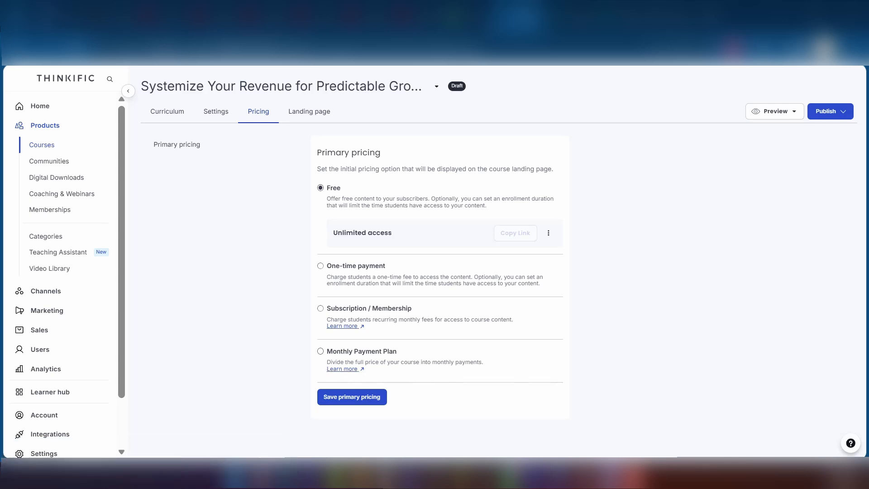
Check the Monthly Payment Plan option and review the Stripe and PayPal provider setup in the payment settings
click(320, 351)
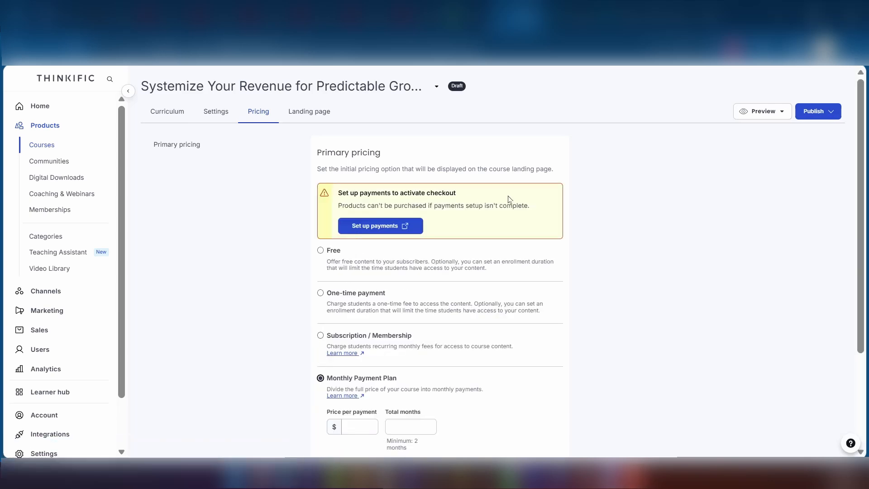
click(377, 226)
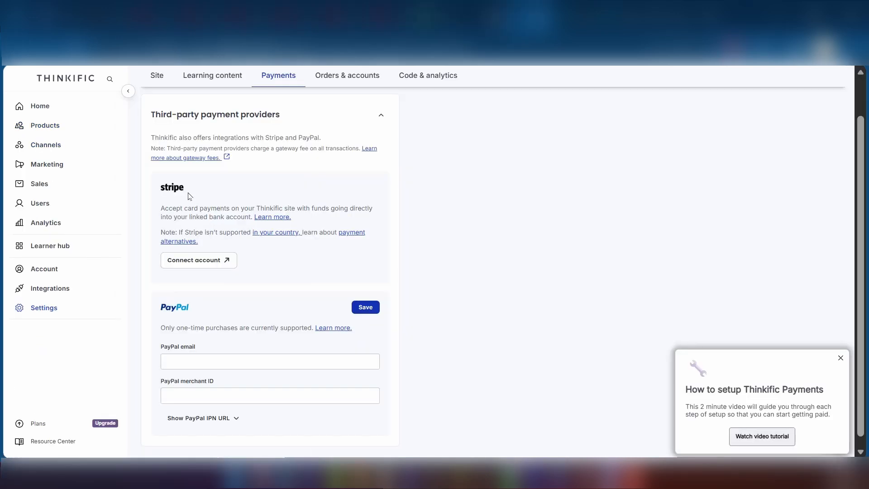
scroll(177, 194, down, 1)
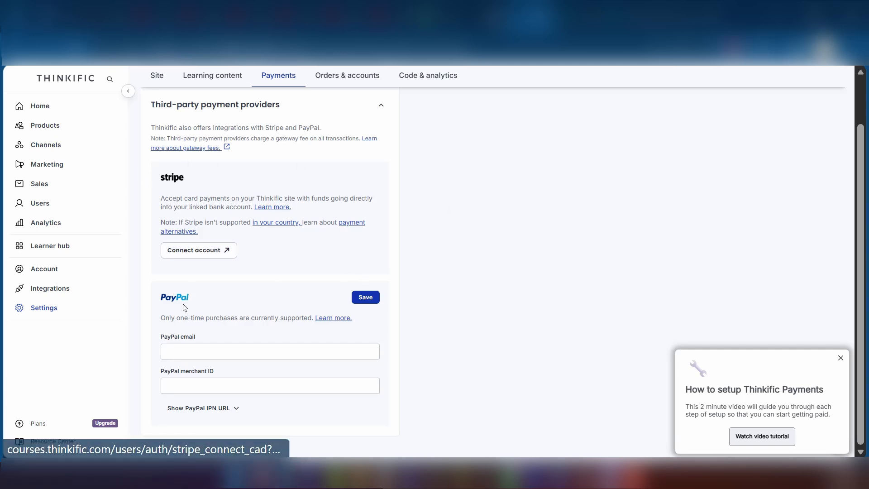
click(483, 23)
Set the course's primary pricing to Free with no expiry days and save it
click(316, 248)
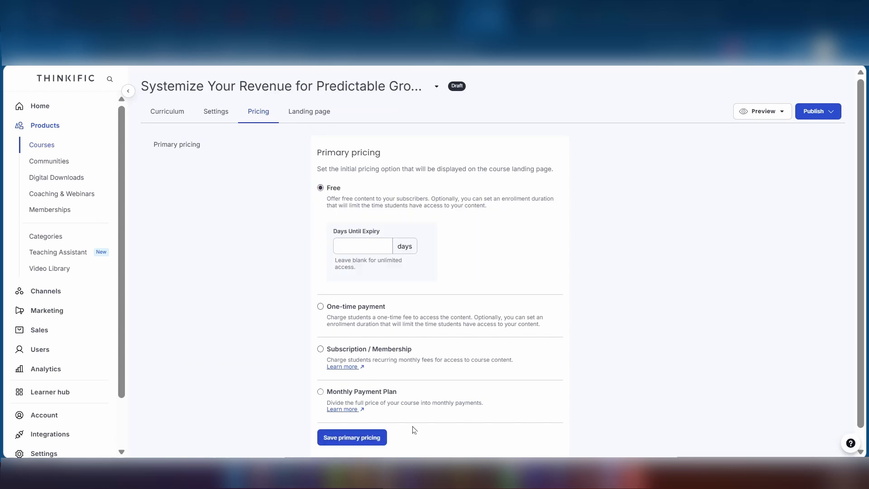
scroll(407, 422, down, 1)
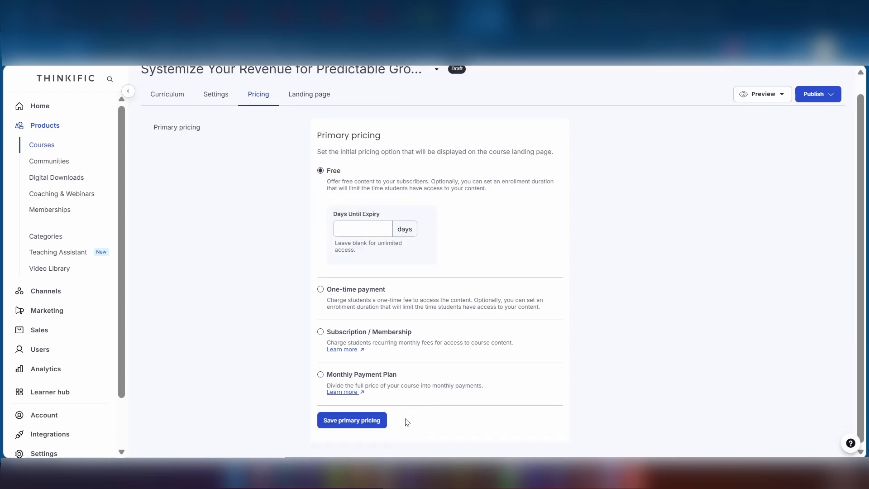
scroll(299, 373, up, 1)
click(347, 435)
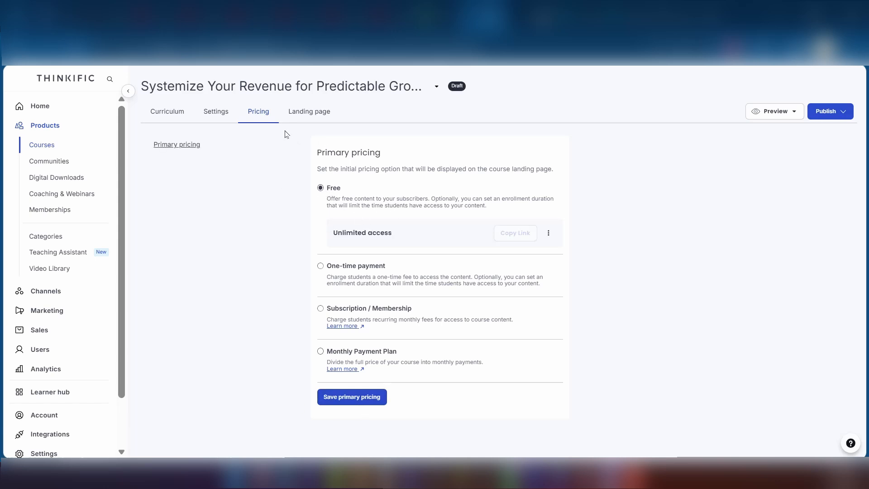
Apply the Professional theme preset to the course landing page, and preview all lessons including drafts
click(319, 117)
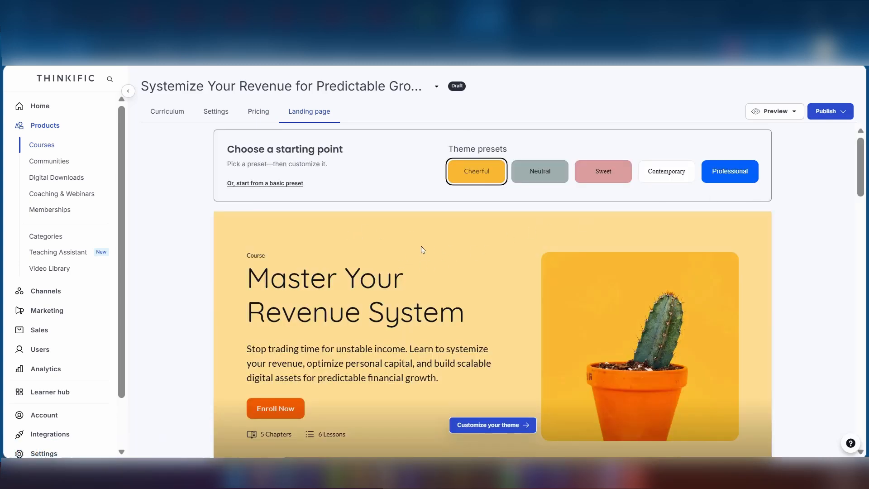
click(731, 171)
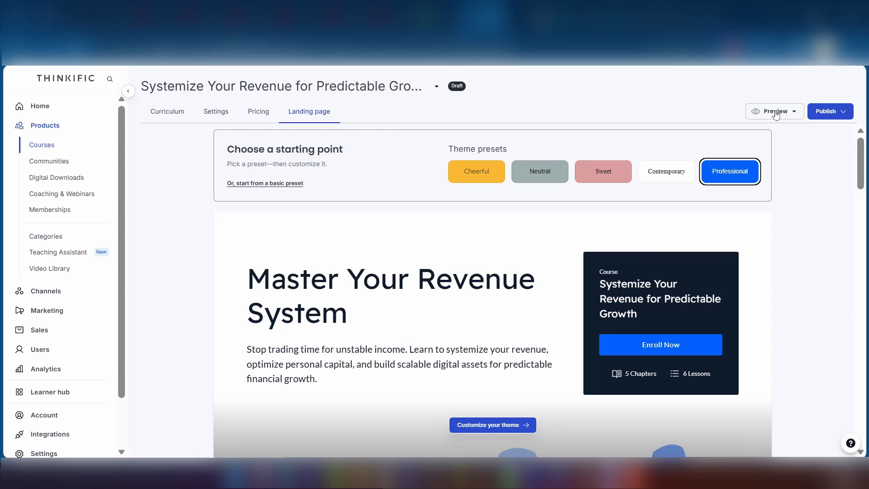
click(775, 112)
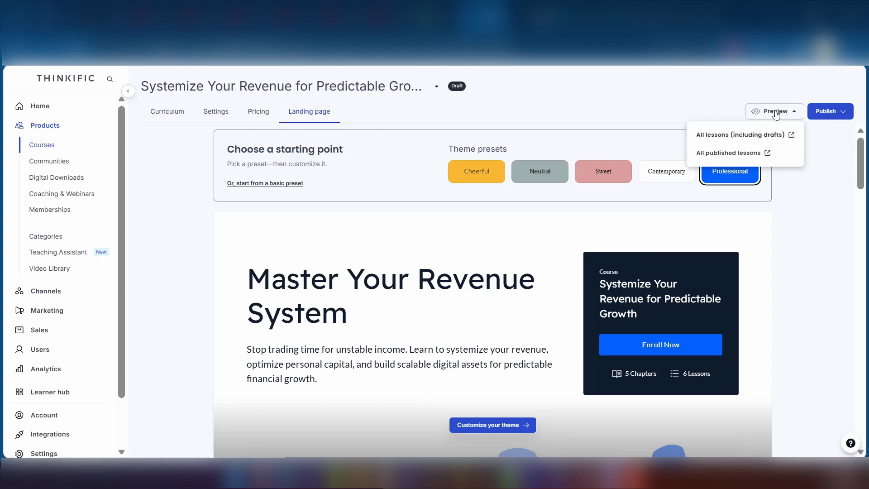
click(747, 136)
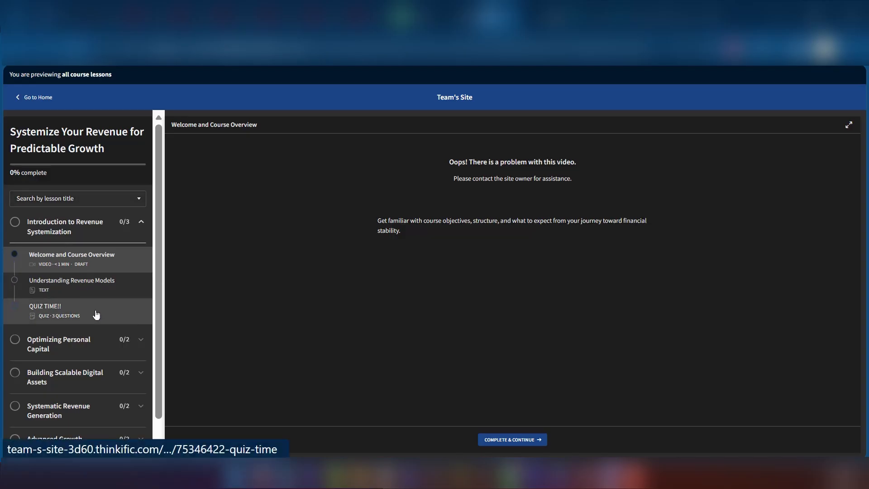
scroll(64, 289, down, 1)
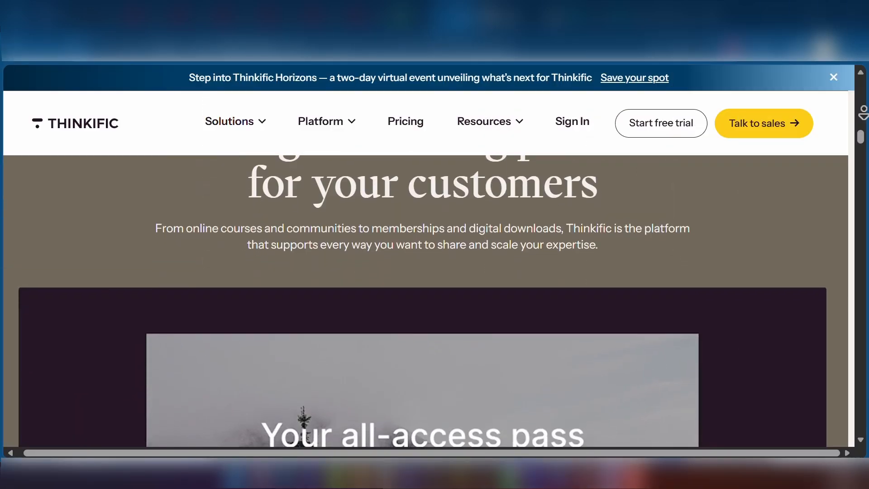
Look through the Thinkific homepage's product showcase, customer success stories and software awards
scroll(422, 301, down, 2)
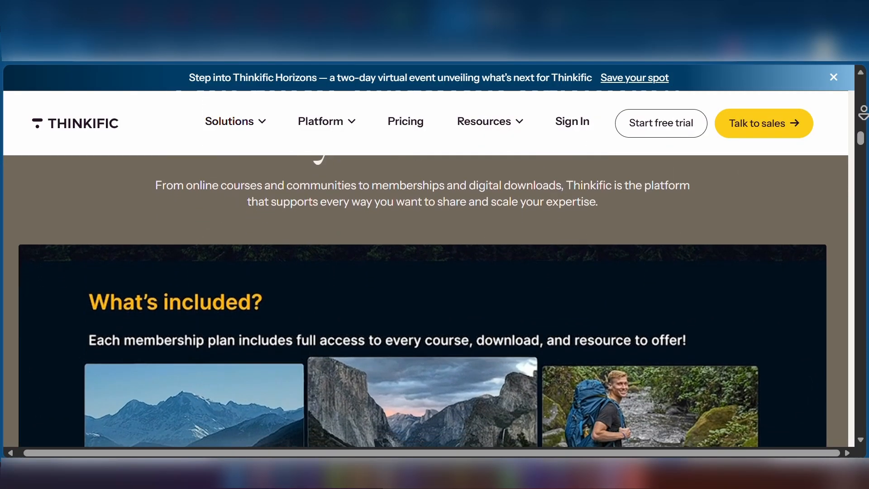
scroll(422, 301, down, 3)
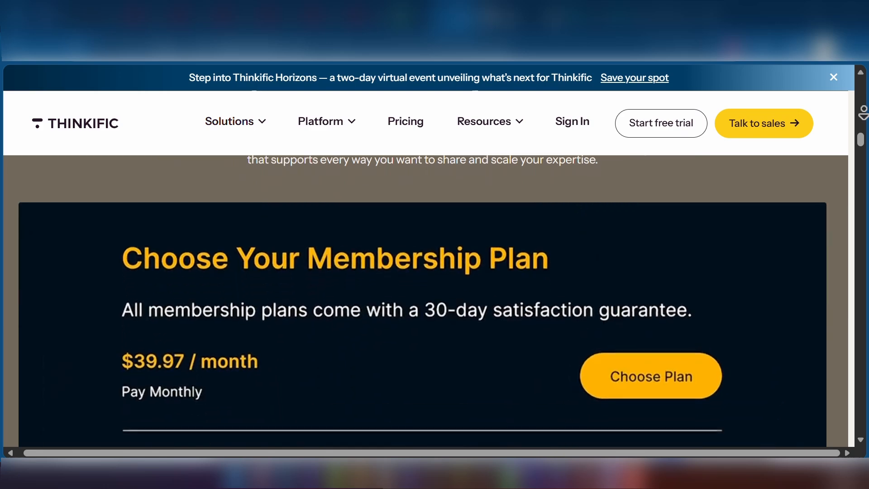
scroll(423, 301, down, 3)
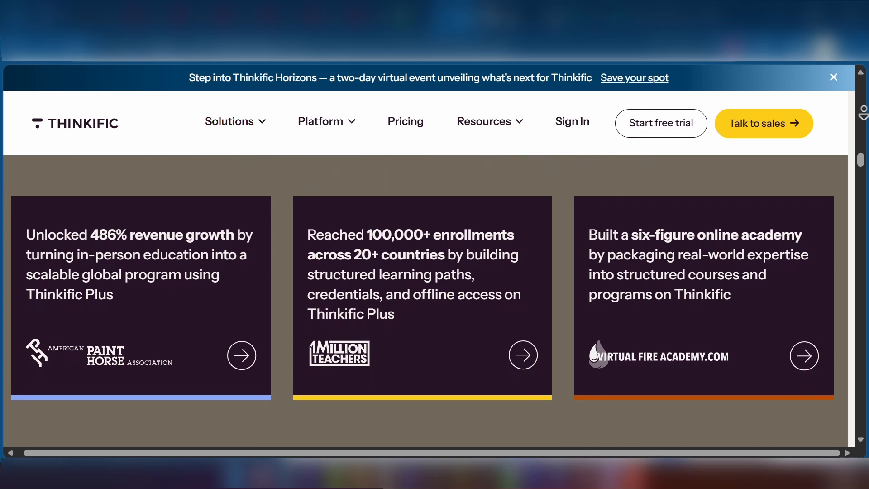
scroll(421, 260, down, 2)
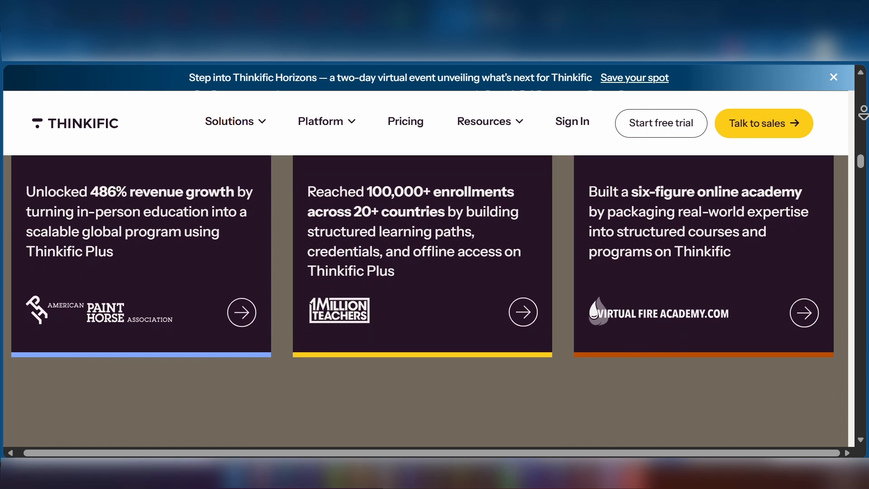
scroll(421, 260, down, 2)
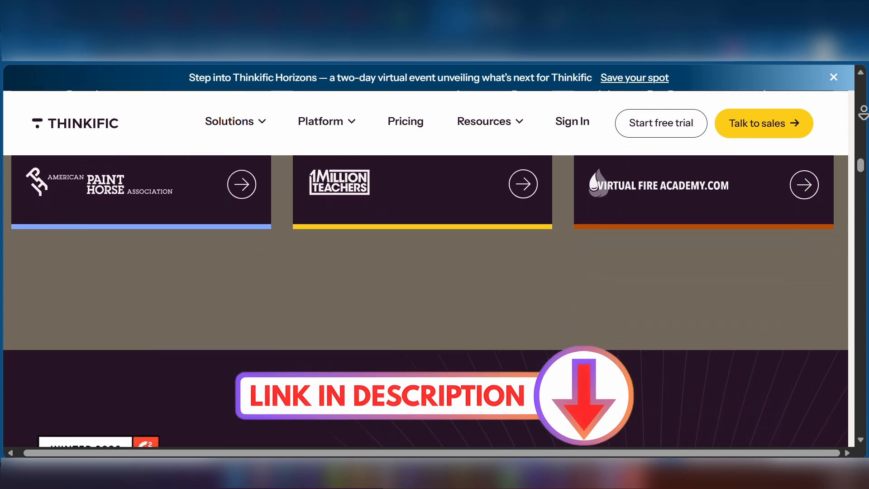
scroll(421, 260, down, 2)
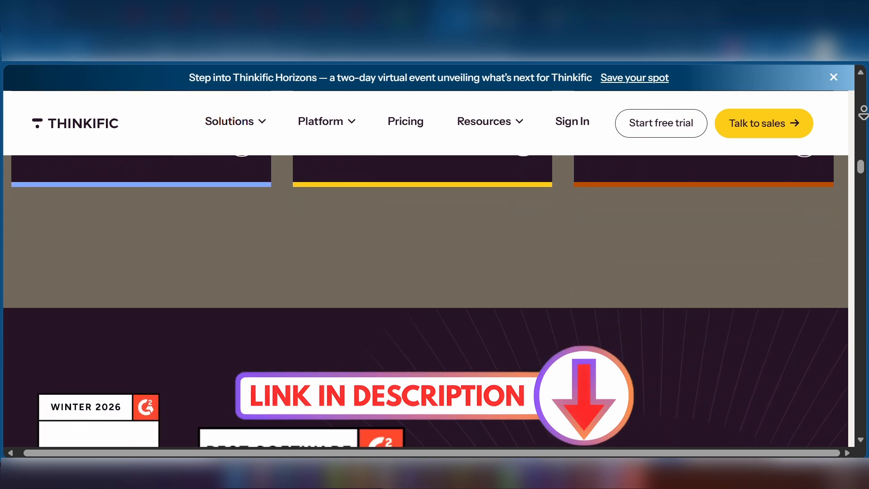